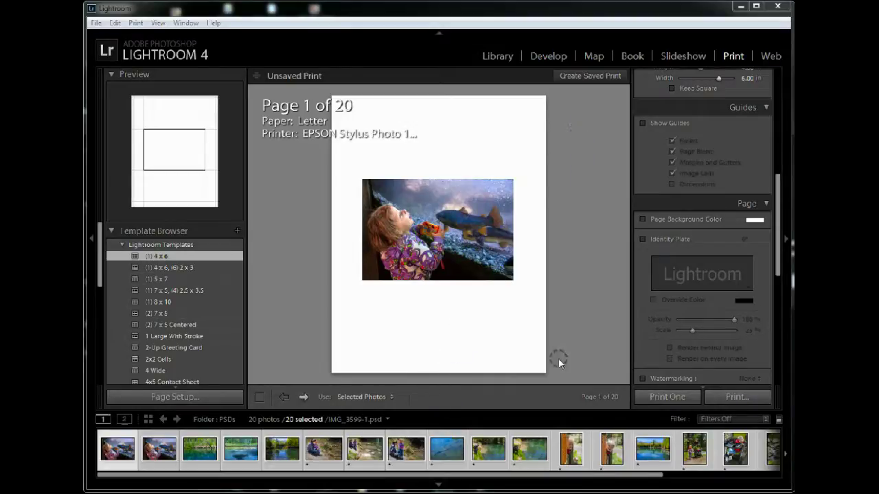
# Step: Switch to the Print module, showing the 20 selected photos in the 4x6 template
pyautogui.click(733, 59)
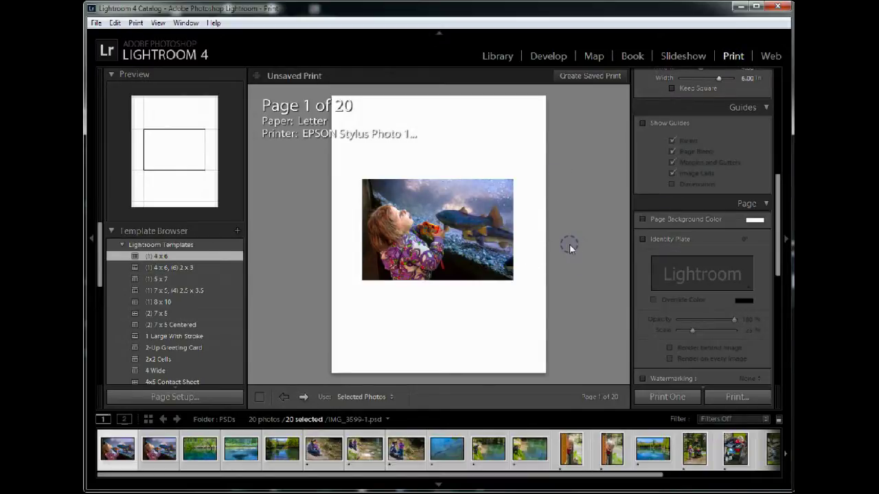
# Step: Apply the Border Prep user template and confirm JPEG output at 300 ppi, 11 × 8.5 in
pyautogui.click(120, 245)
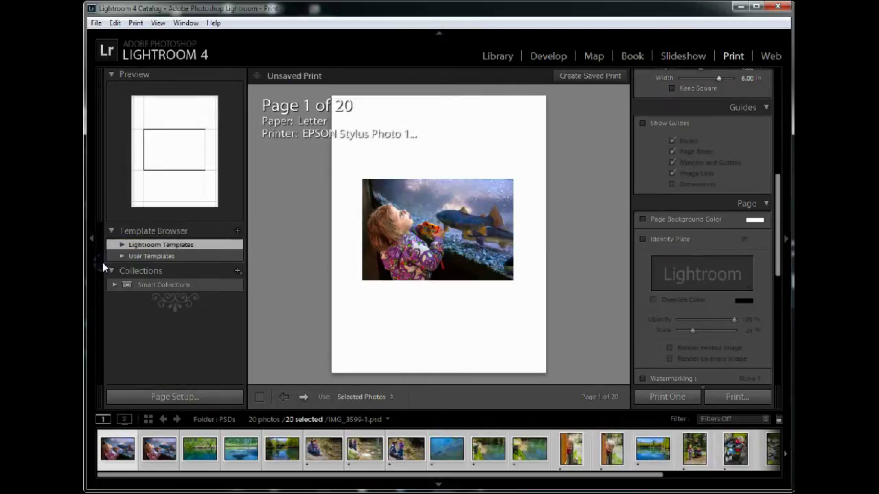
pyautogui.click(120, 256)
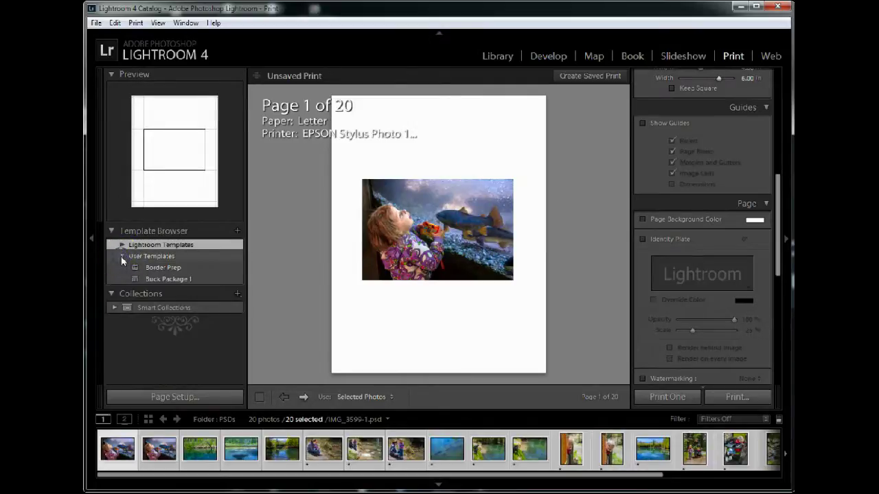
pyautogui.click(168, 268)
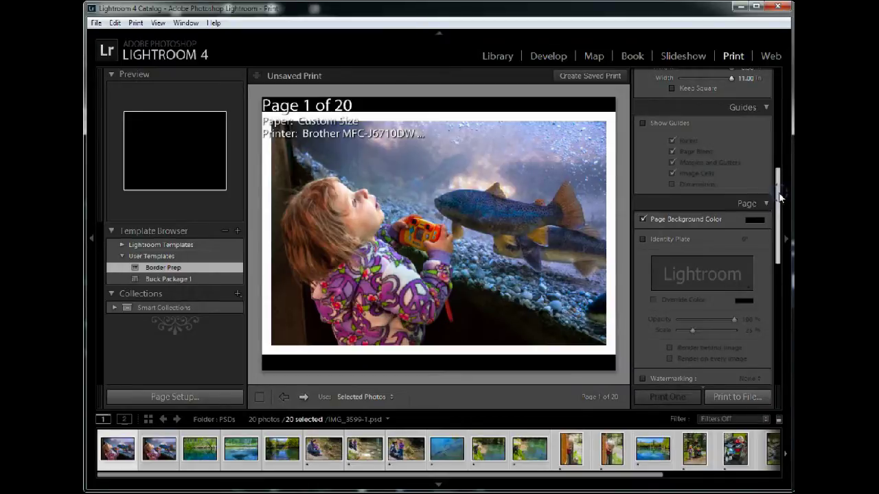
pyautogui.moveTo(780, 197); pyautogui.dragTo(783, 322)
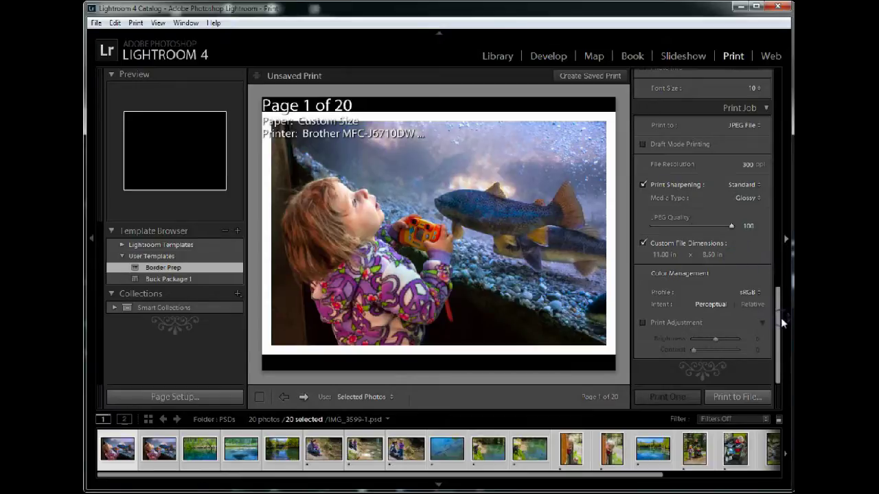
# Step: Preview page 13 with the boy on the bench and review the Layout panel settings
pyautogui.moveTo(779, 322); pyautogui.dragTo(781, 88)
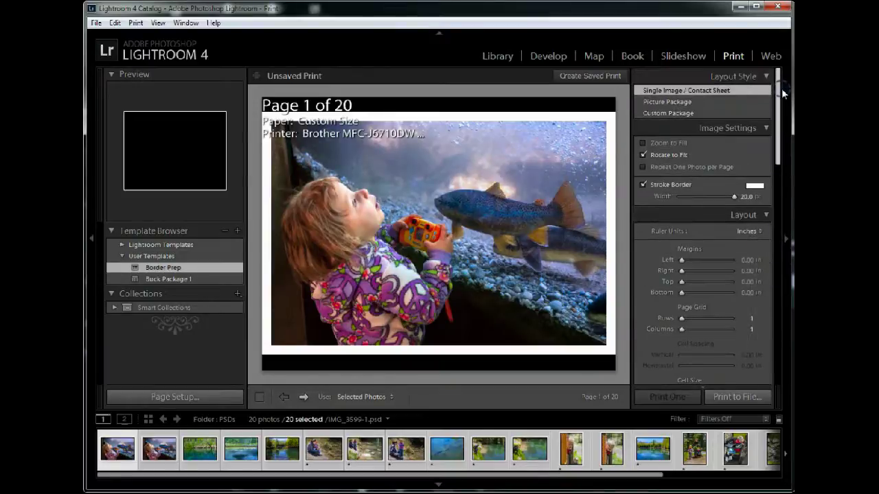
pyautogui.click(607, 455)
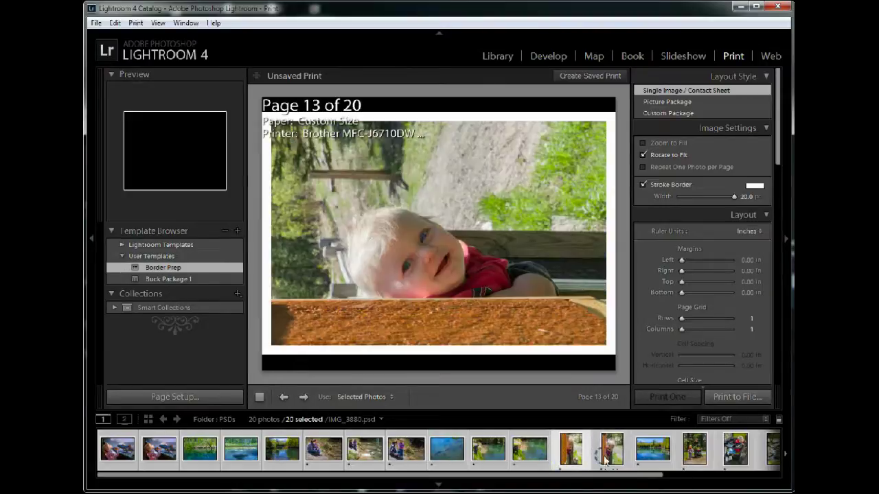
pyautogui.click(614, 455)
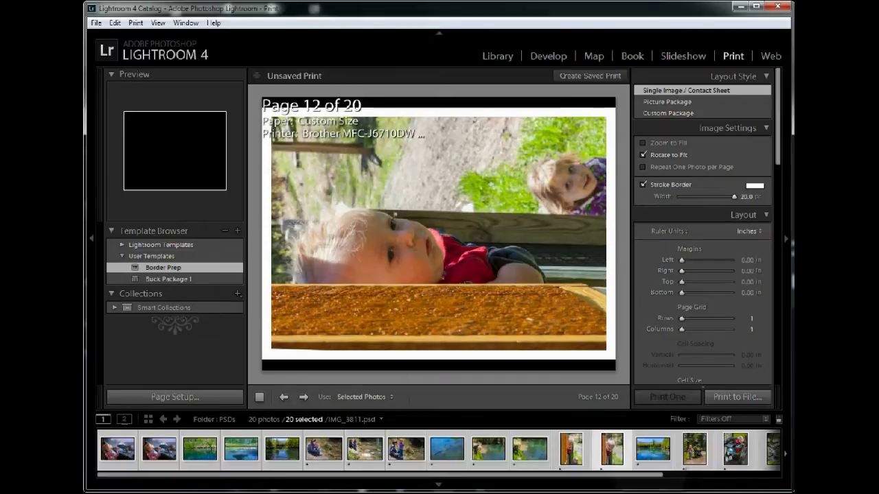
pyautogui.click(115, 456)
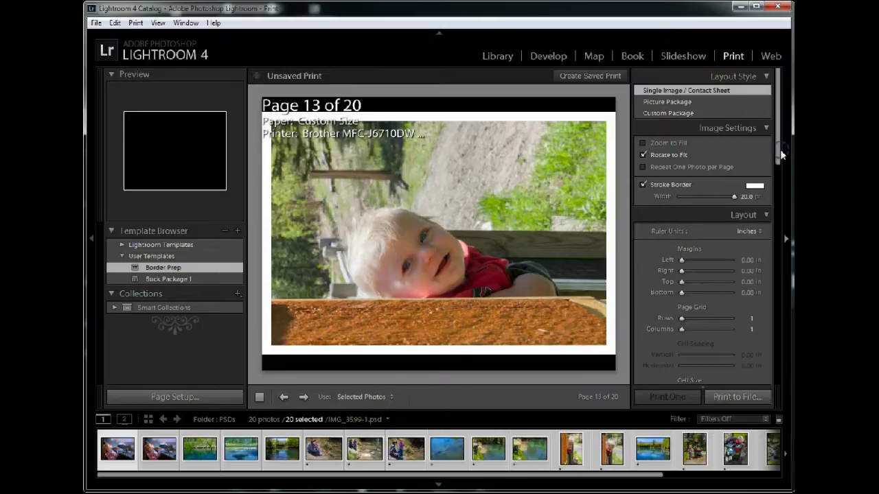
pyautogui.moveTo(780, 151); pyautogui.dragTo(779, 185)
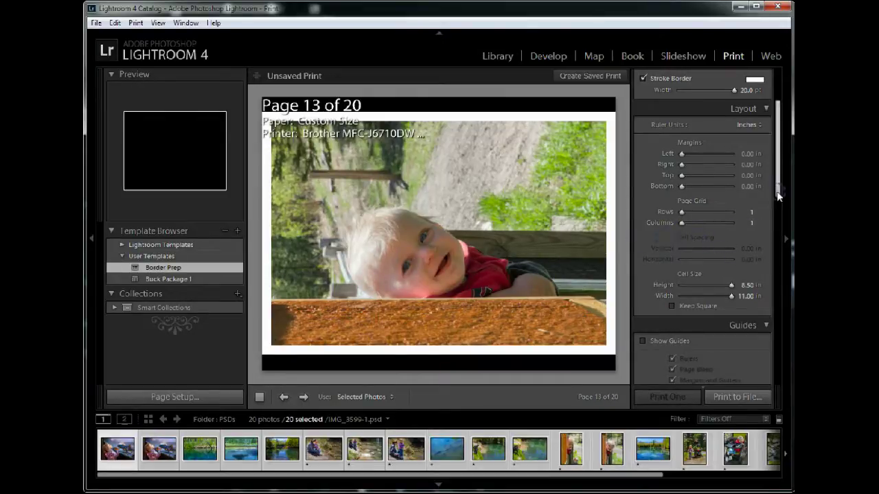
pyautogui.moveTo(773, 194); pyautogui.dragTo(779, 231)
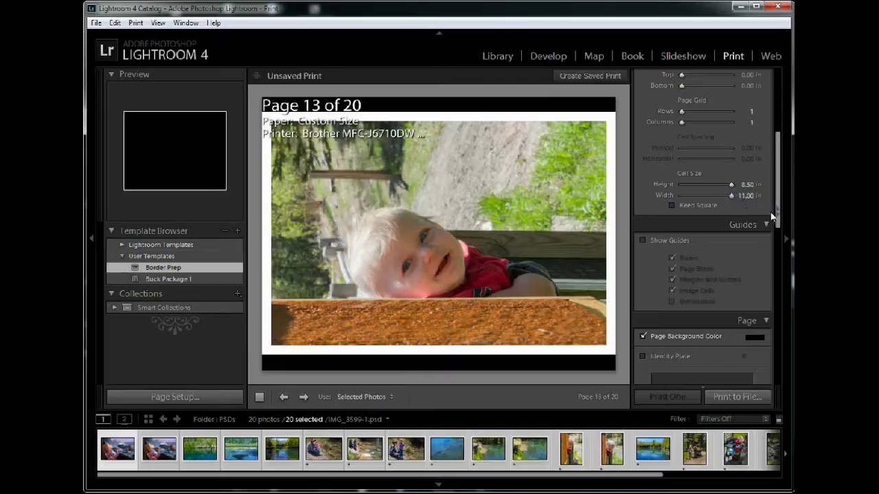
pyautogui.moveTo(778, 210); pyautogui.dragTo(779, 237)
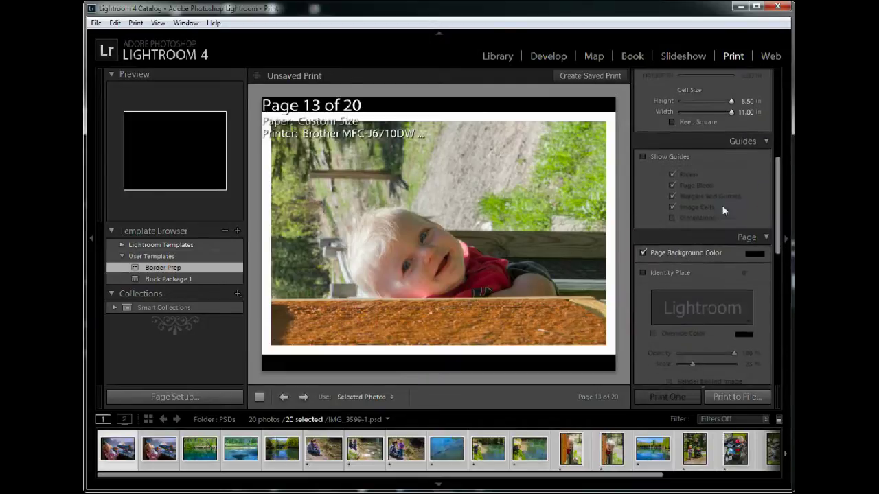
pyautogui.click(643, 158)
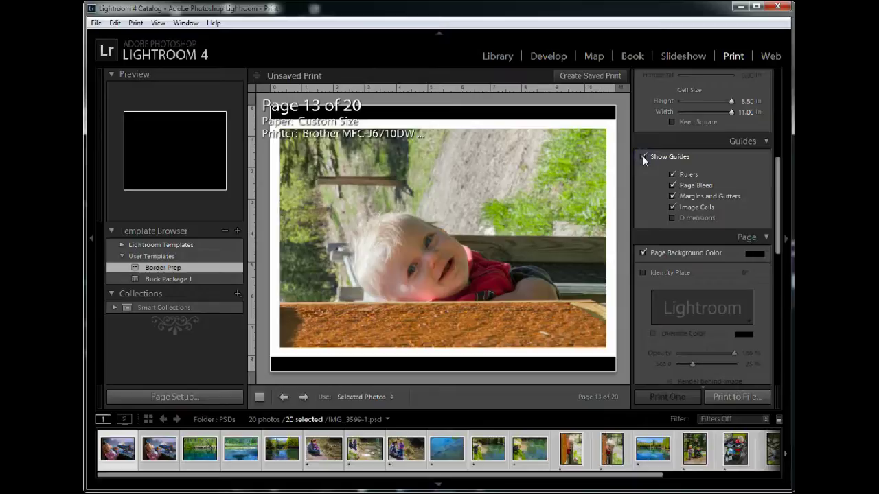
pyautogui.click(643, 157)
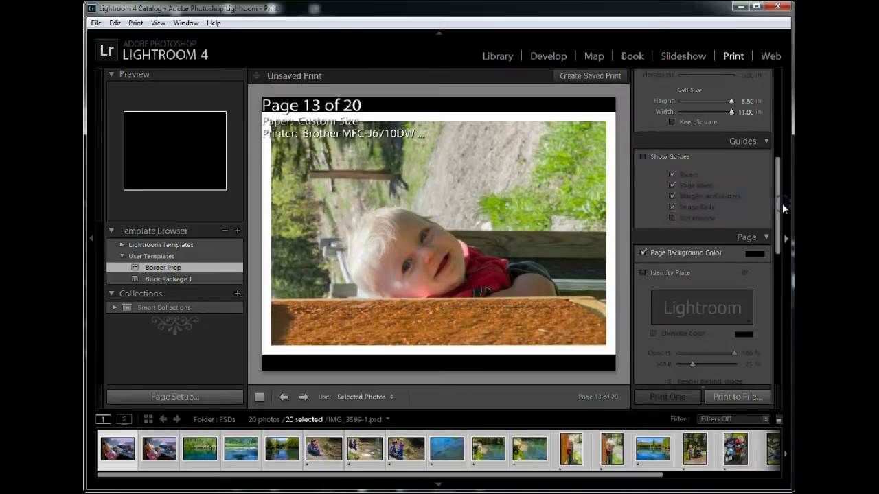
pyautogui.moveTo(779, 210); pyautogui.dragTo(781, 245)
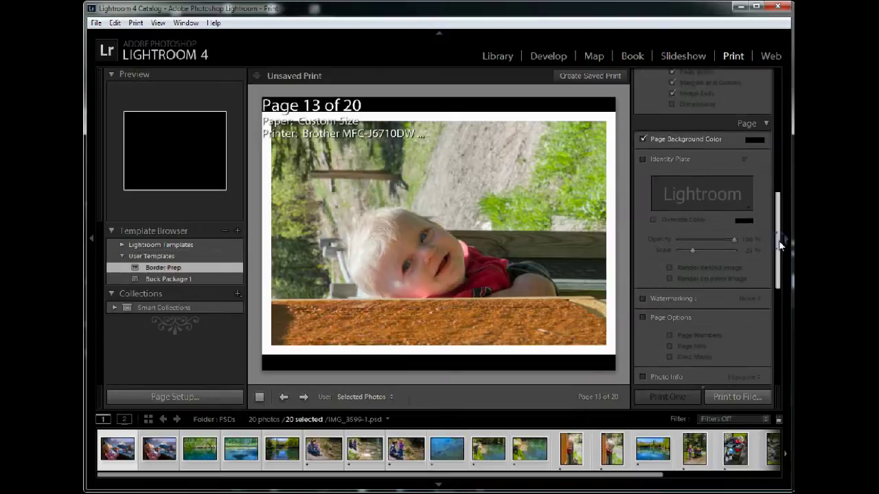
pyautogui.scroll(-1, 779, 245)
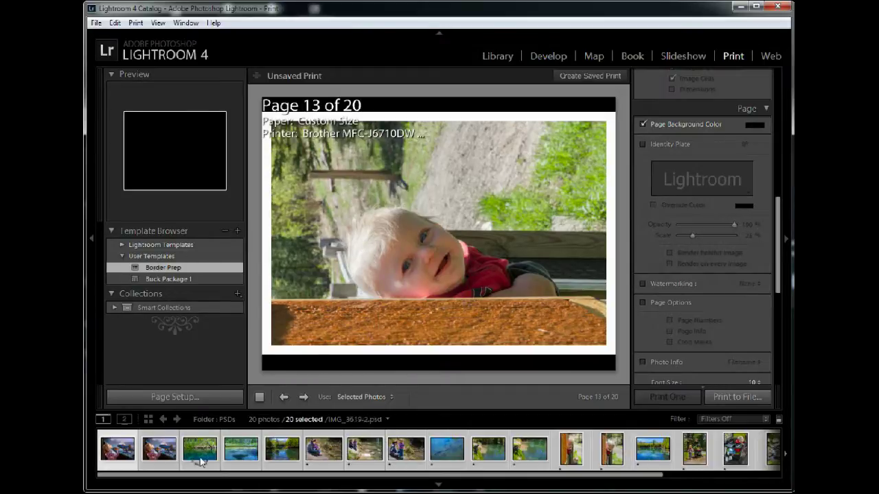
# Step: Step through bordered pages 6 to 9: mother and child, splashing water, lake and fish
pyautogui.click(280, 460)
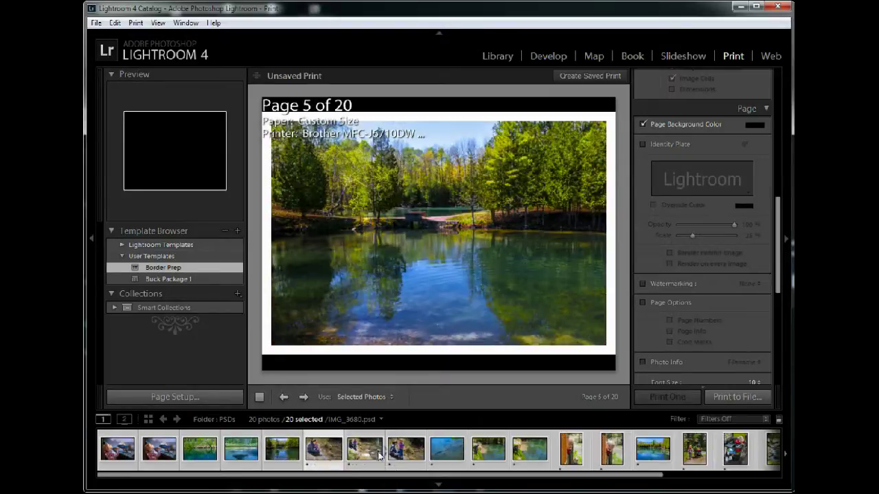
pyautogui.press('Right')
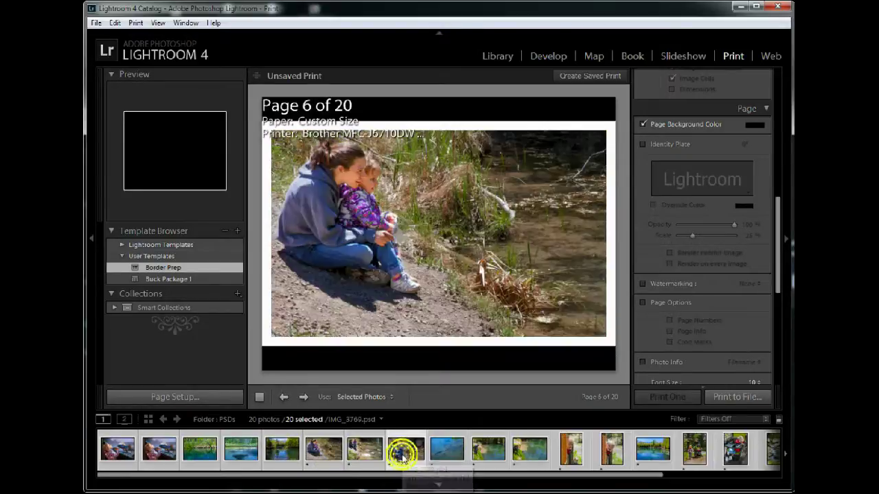
pyautogui.click(365, 458)
pyautogui.click(324, 455)
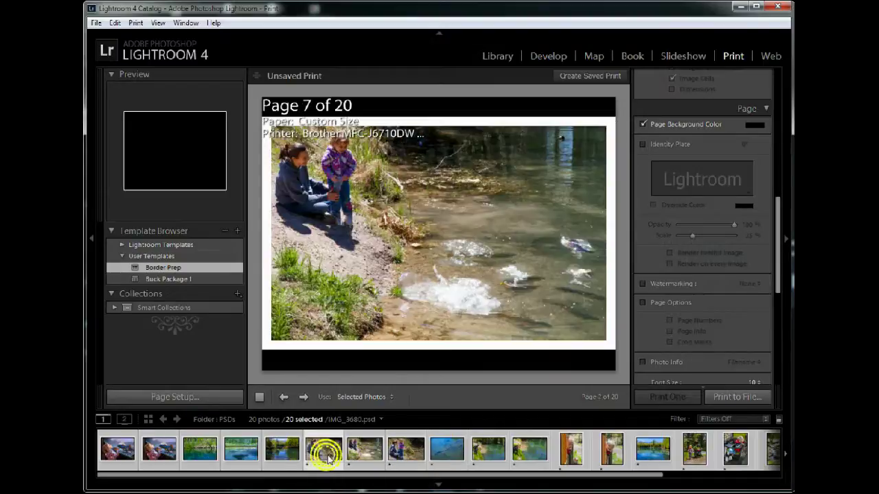
pyautogui.click(281, 459)
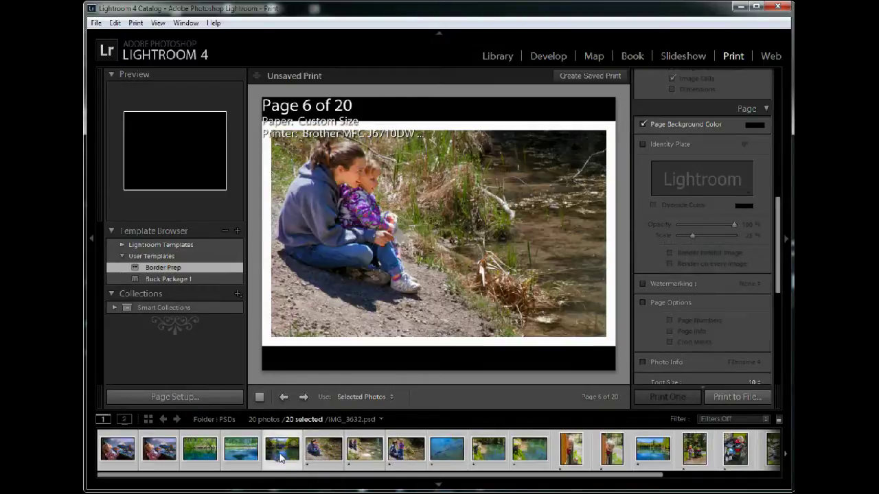
pyautogui.click(451, 457)
pyautogui.click(488, 453)
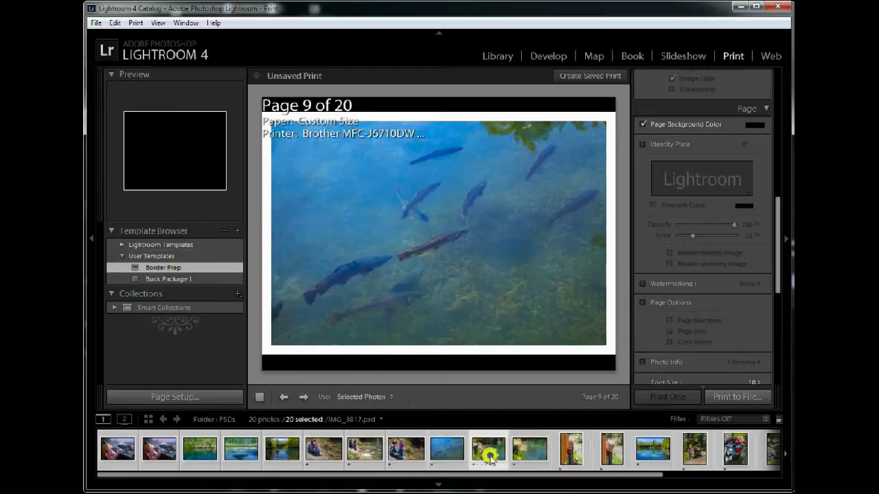
# Step: Review pages 10 through 16, then return the preview to page 1
pyautogui.click(523, 458)
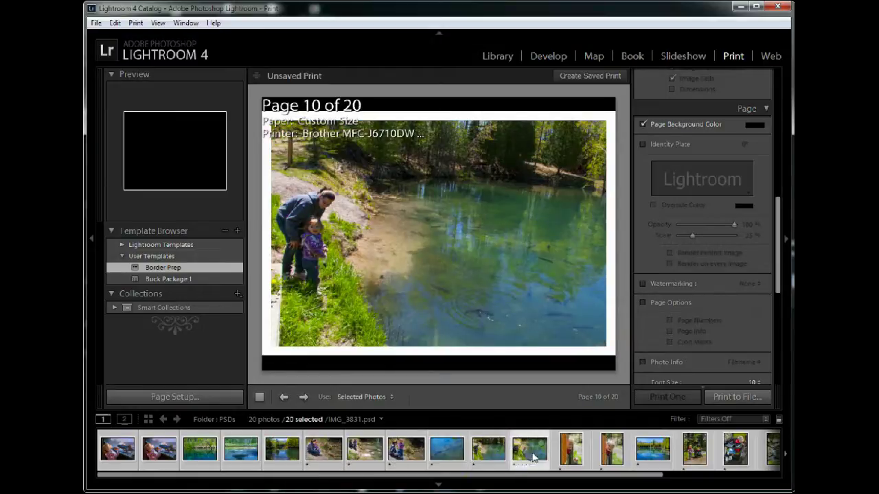
pyautogui.click(572, 458)
pyautogui.click(614, 451)
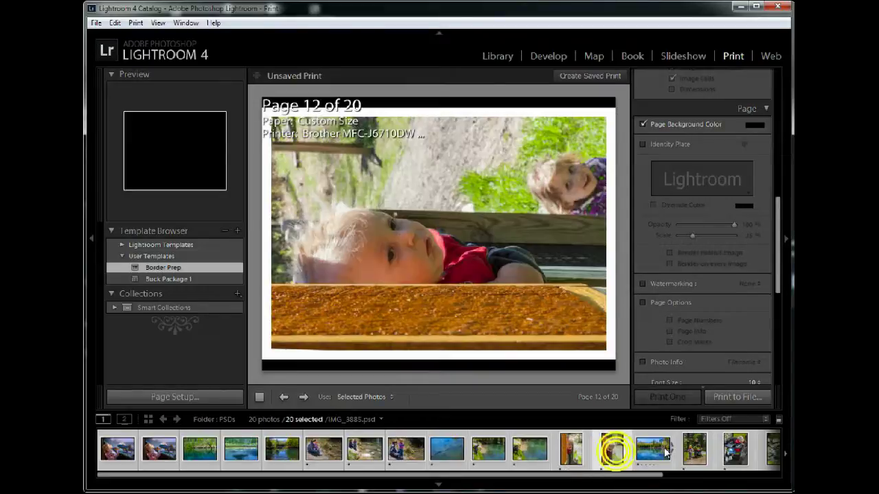
pyautogui.click(664, 451)
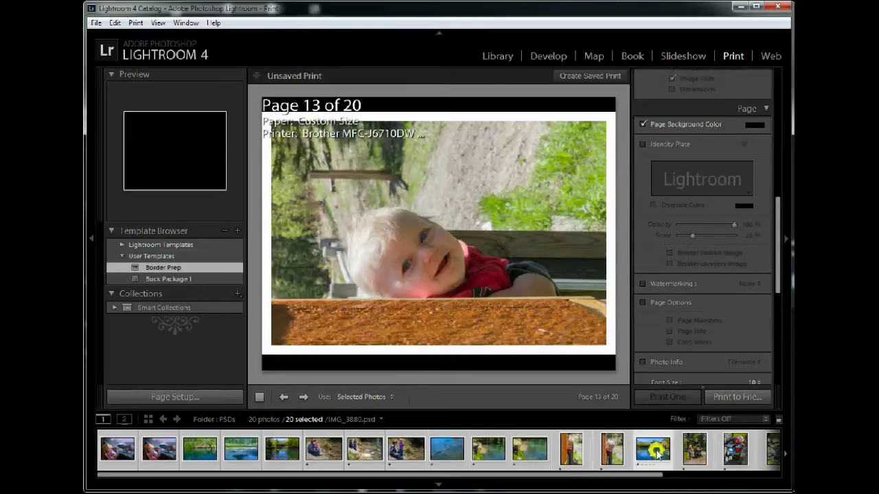
pyautogui.click(695, 453)
pyautogui.click(733, 456)
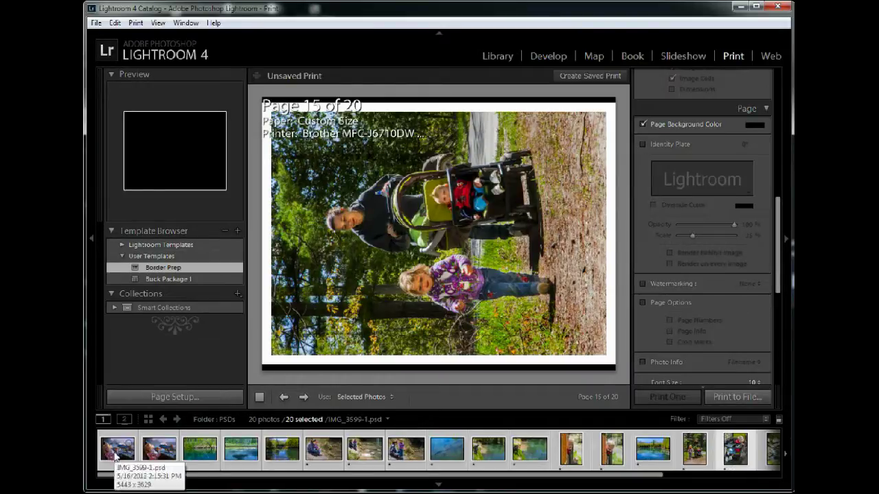
pyautogui.press('Right')
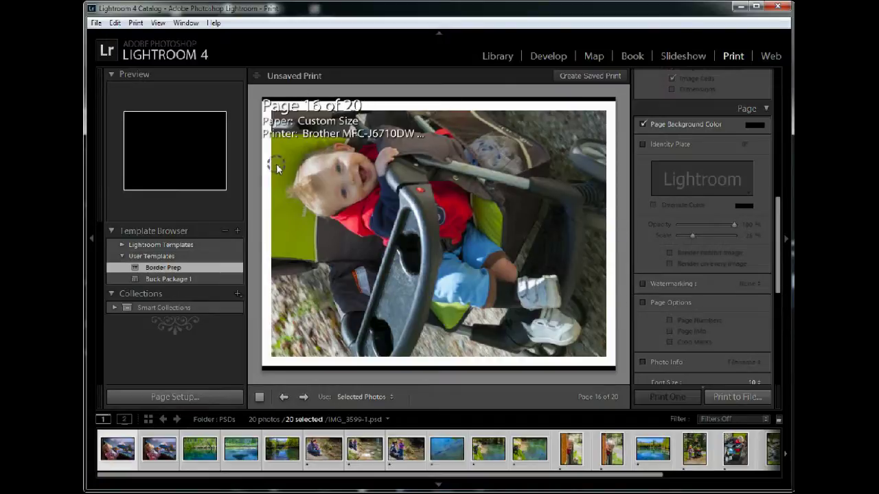
pyautogui.click(147, 456)
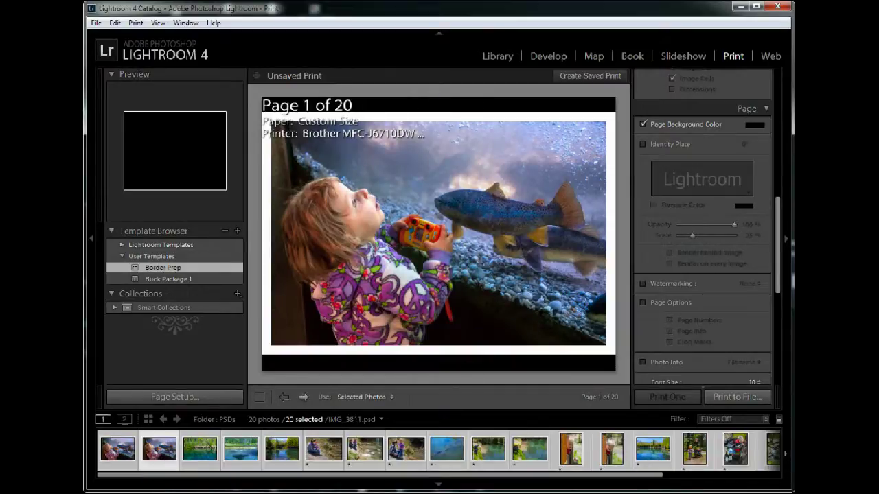
# Step: Try a white page background, then set the Page Background Color to black
pyautogui.click(753, 126)
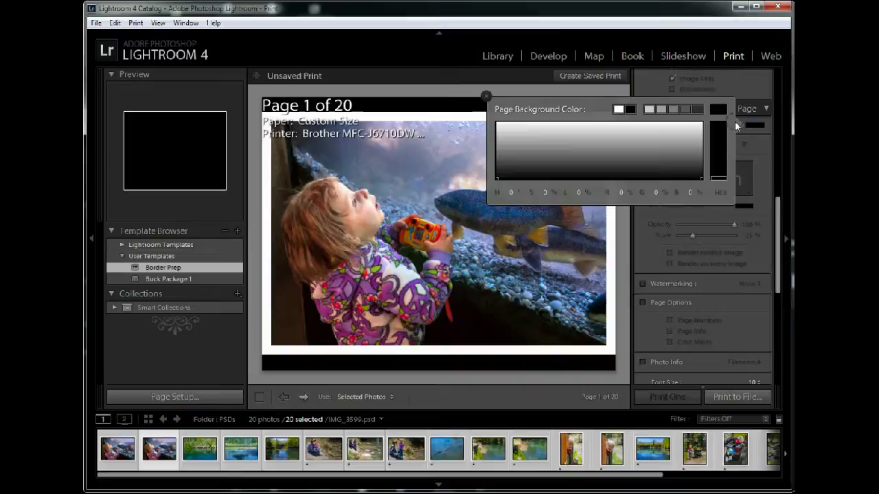
pyautogui.click(619, 108)
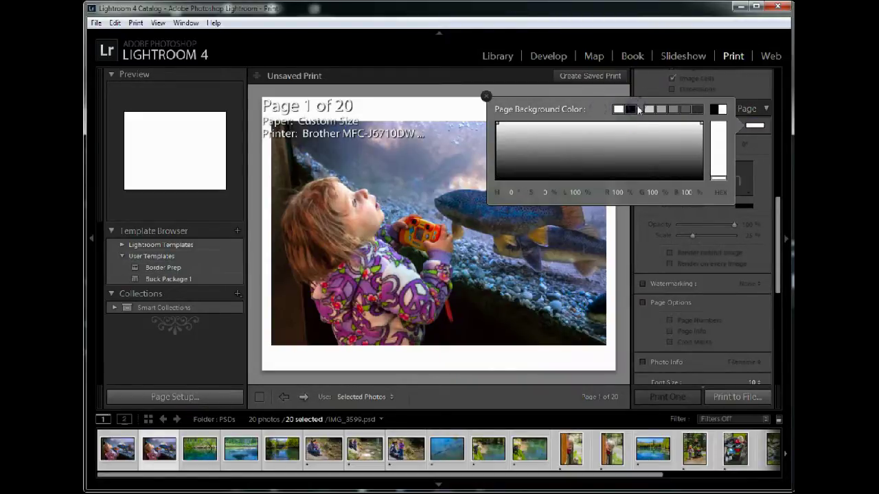
pyautogui.click(487, 96)
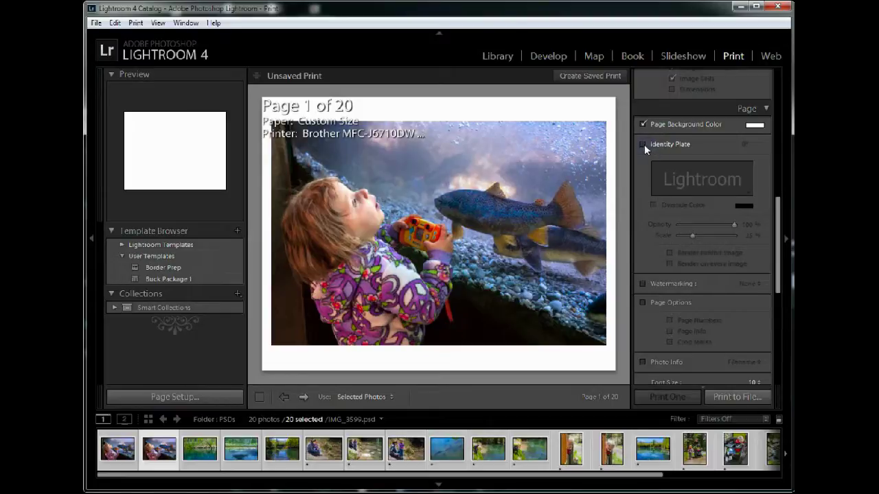
pyautogui.click(754, 126)
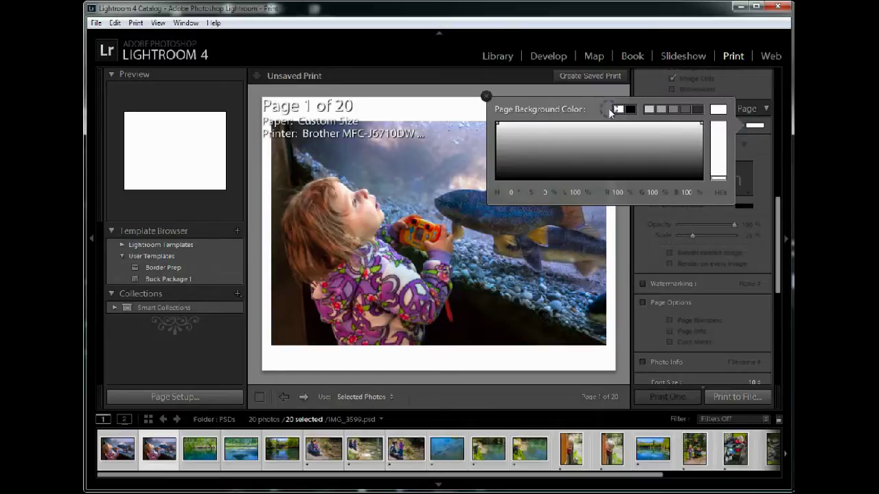
pyautogui.click(630, 108)
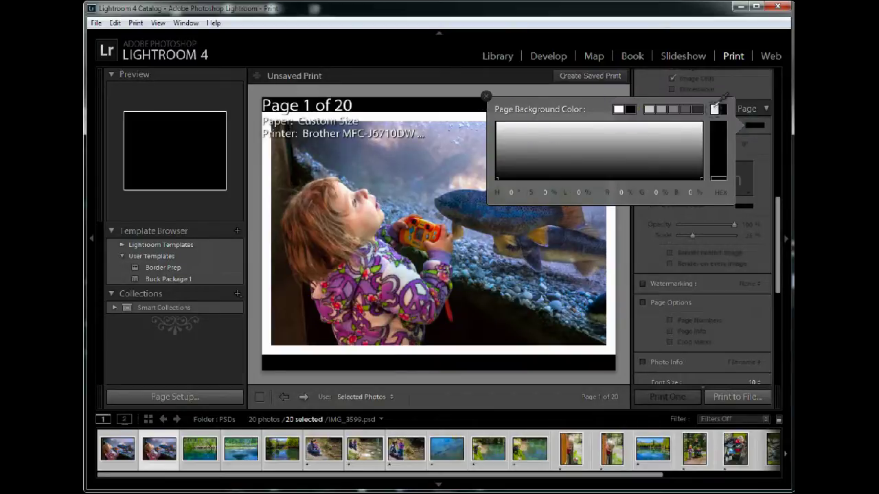
pyautogui.click(486, 96)
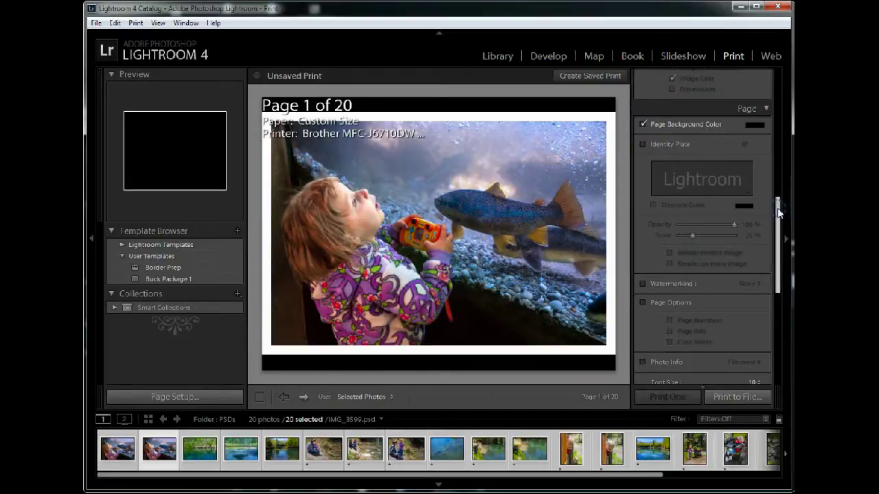
pyautogui.moveTo(778, 213); pyautogui.dragTo(781, 302)
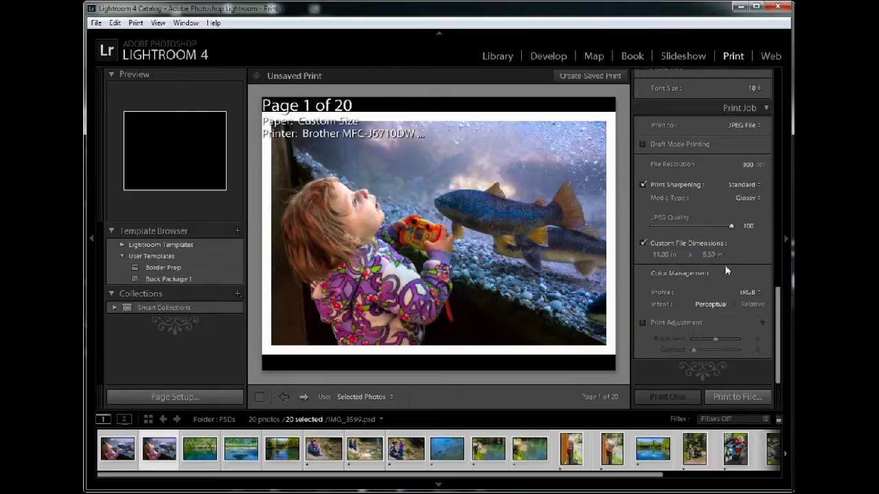
pyautogui.scroll(3, 764, 287)
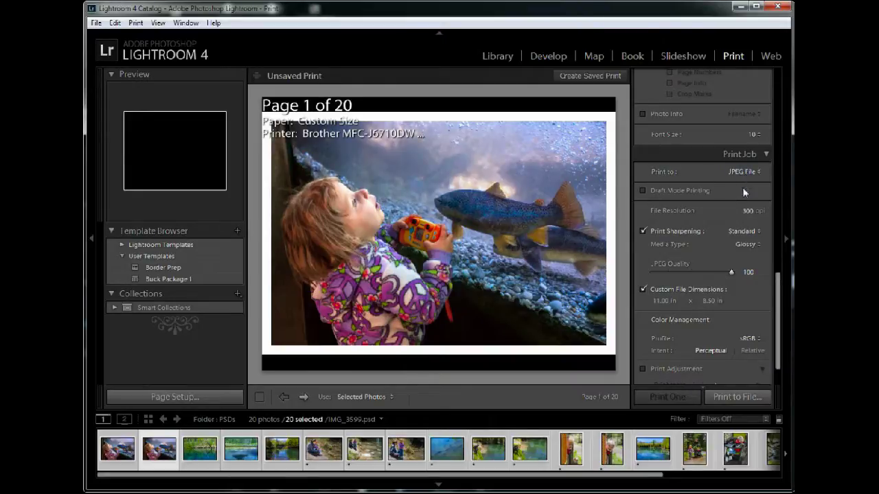
pyautogui.moveTo(778, 316); pyautogui.dragTo(780, 297)
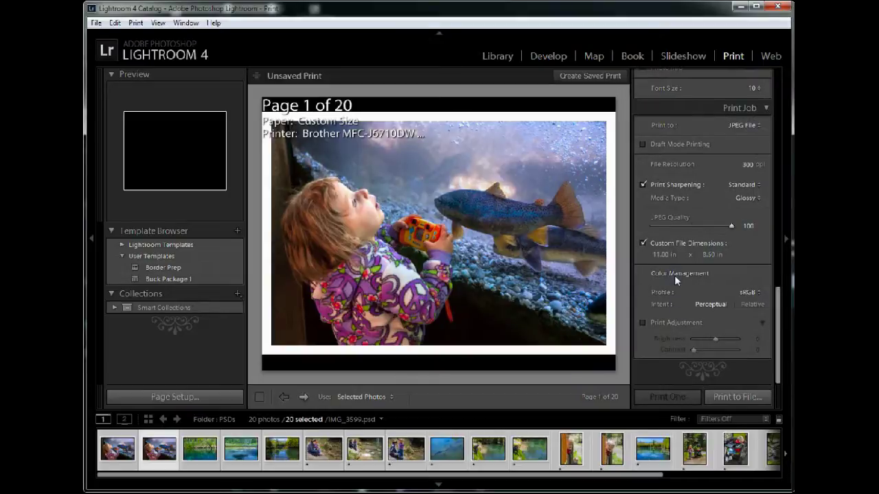
pyautogui.click(136, 23)
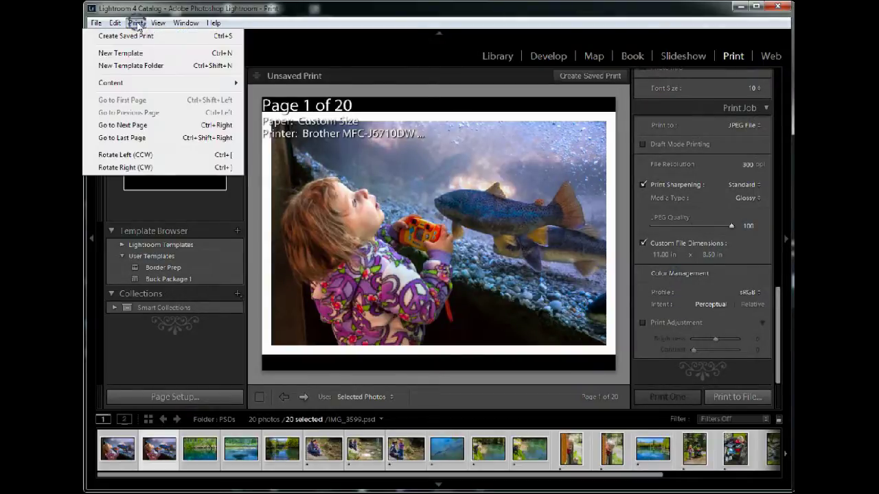
pyautogui.click(134, 53)
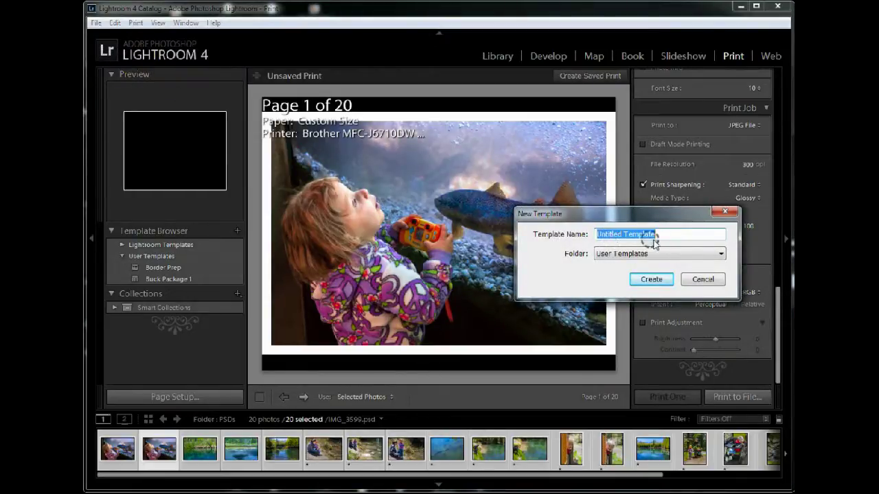
pyautogui.click(702, 280)
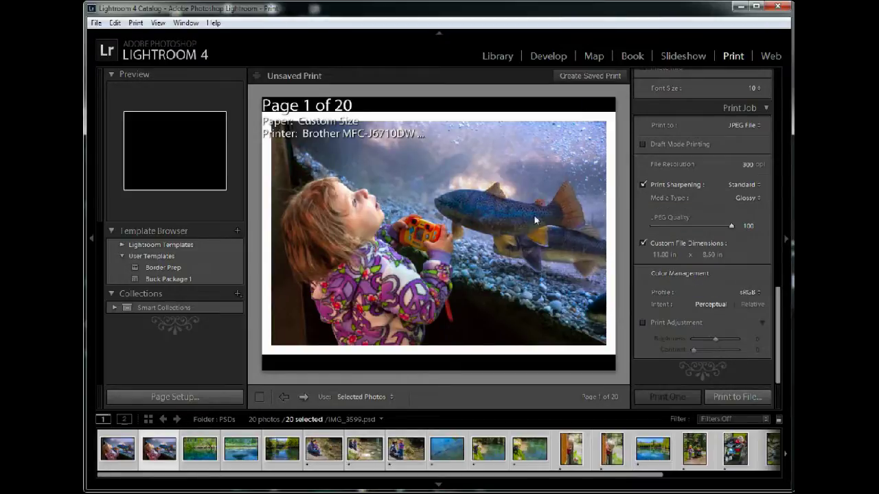
# Step: Reapply Border Prep after trying Buck Package 1, and select only IMG_3599-1 and IMG_3880
pyautogui.click(157, 280)
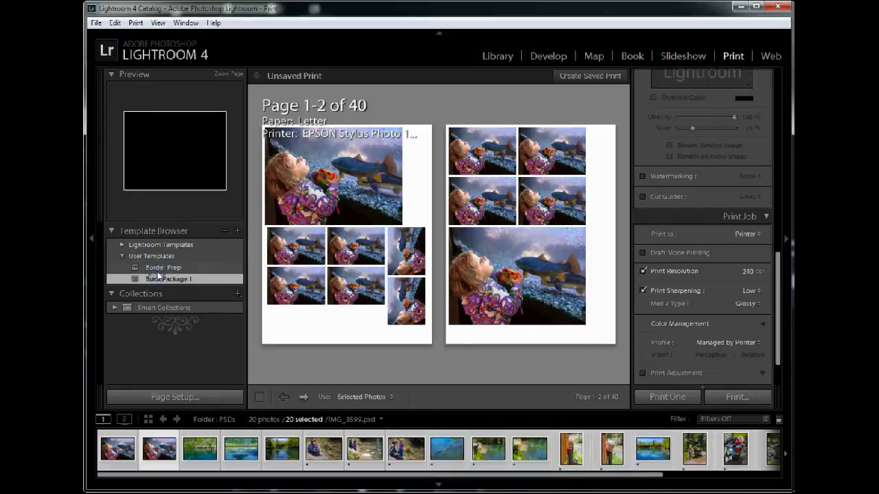
pyautogui.click(157, 270)
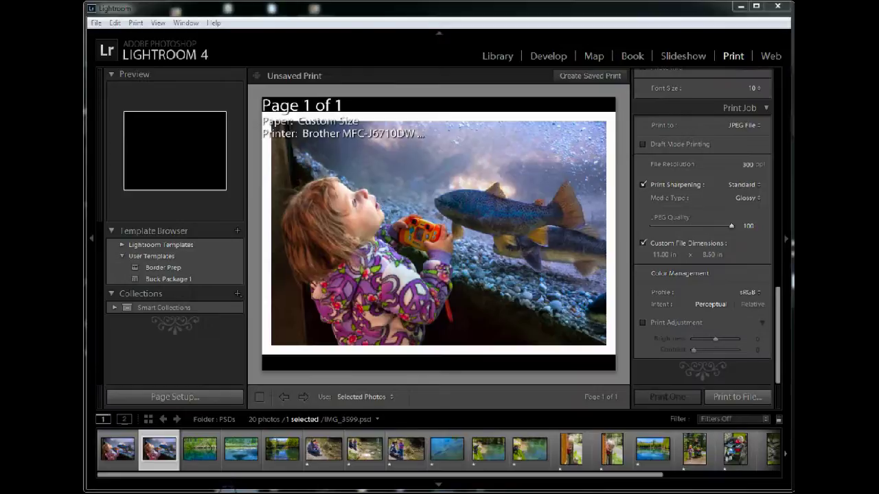
pyautogui.click(117, 450)
pyautogui.keyDown('ctrl'); pyautogui.click(611, 459); pyautogui.keyUp('ctrl')
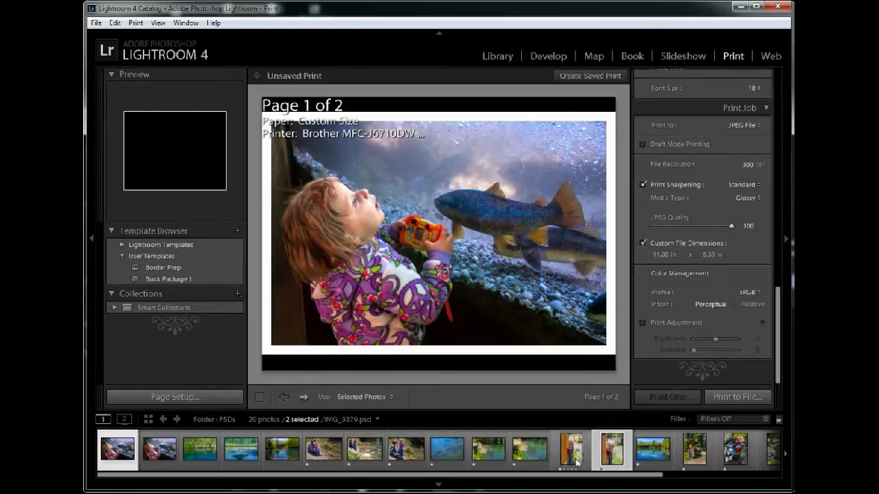
# Step: Start Print to File and set the save location to the 20130516 - Fish Hatchery folder
pyautogui.click(738, 397)
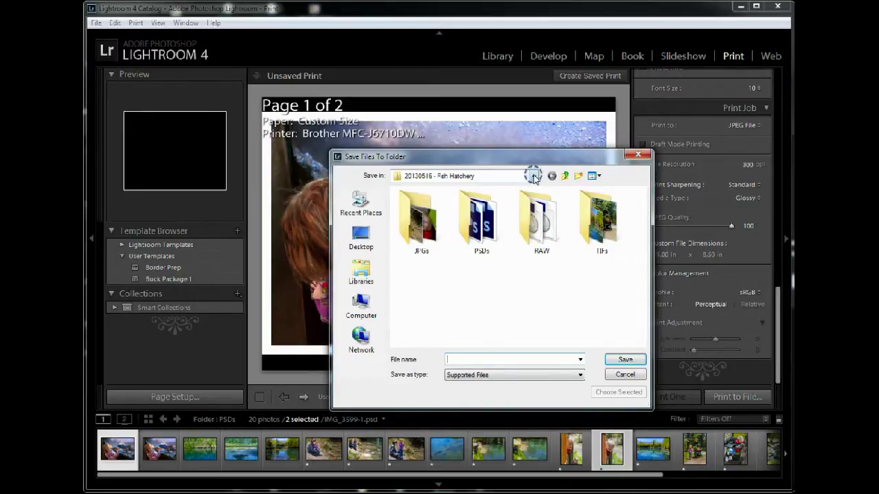
pyautogui.click(533, 176)
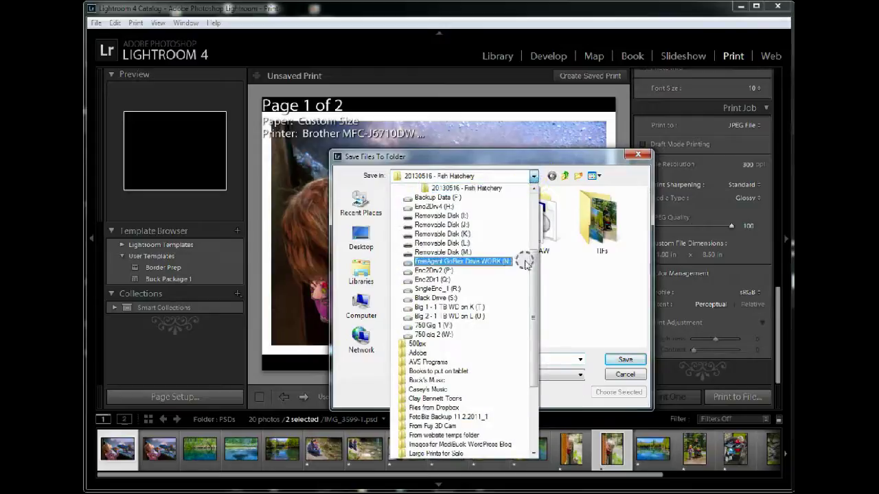
pyautogui.scroll(5, 534, 218)
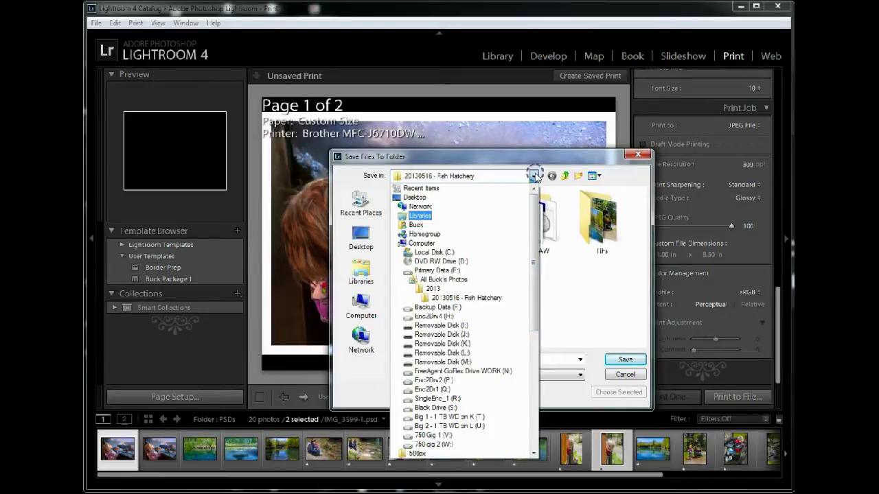
pyautogui.click(471, 298)
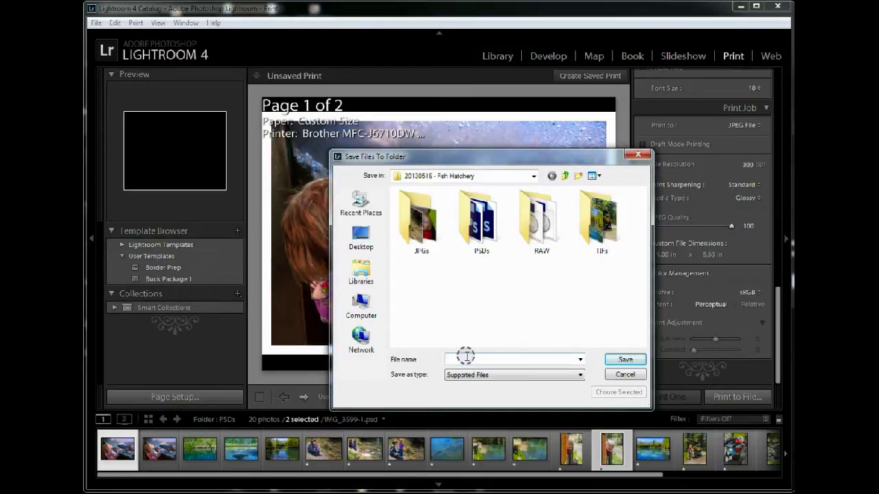
# Step: Save the two print JPEGs under the file name 'Fish Hatchery'
pyautogui.write('ish Hatchery')
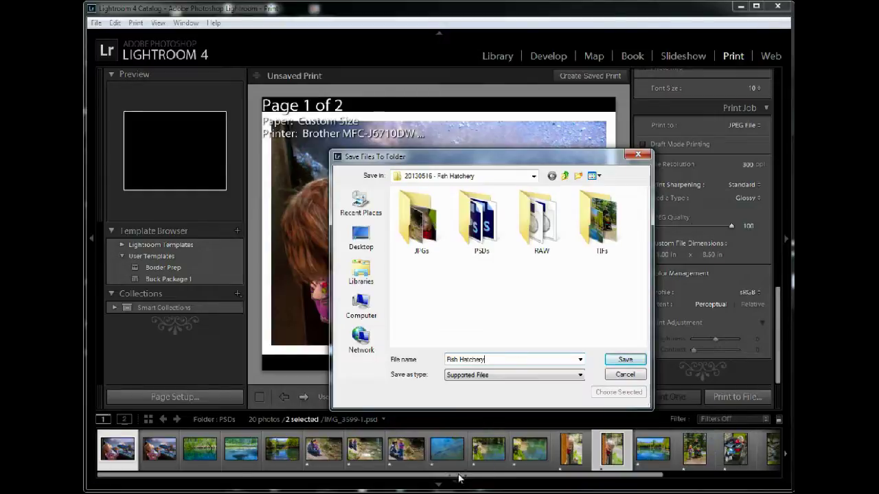
pyautogui.click(621, 361)
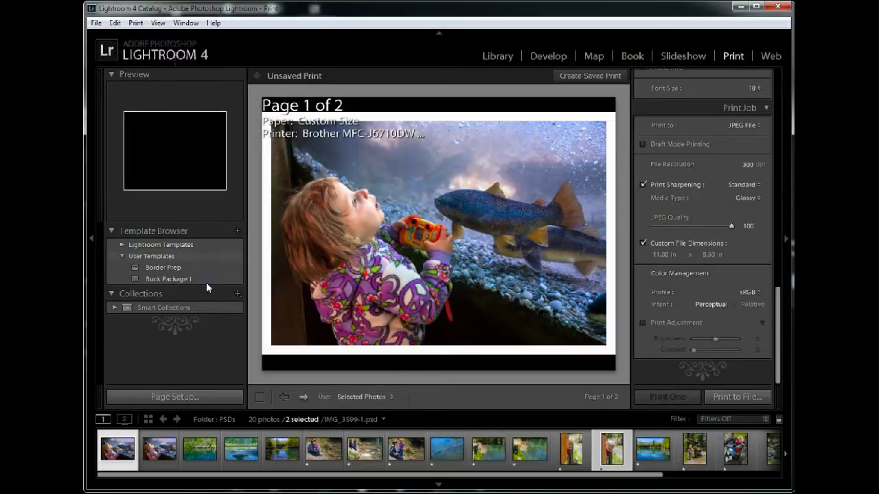
# Step: Synchronize the 20130516 Fish Hatchery folder in Library and show its new Fish Hatchery subfolder
pyautogui.click(499, 56)
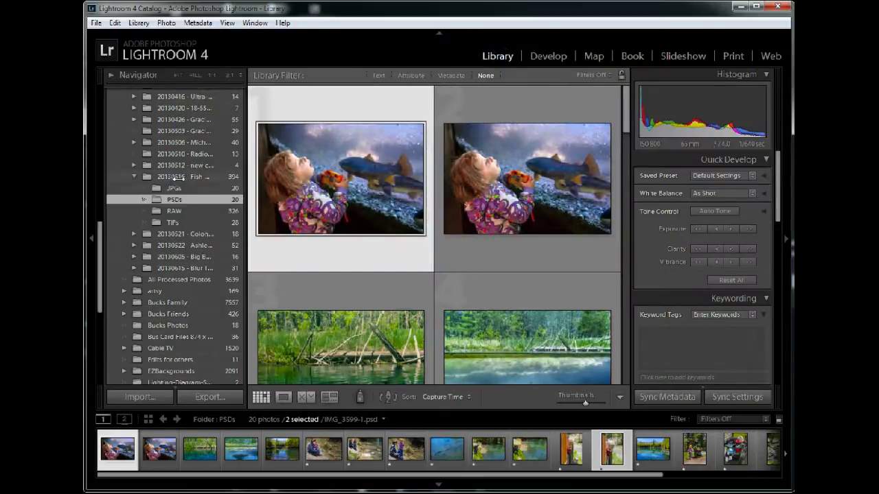
pyautogui.click(177, 177)
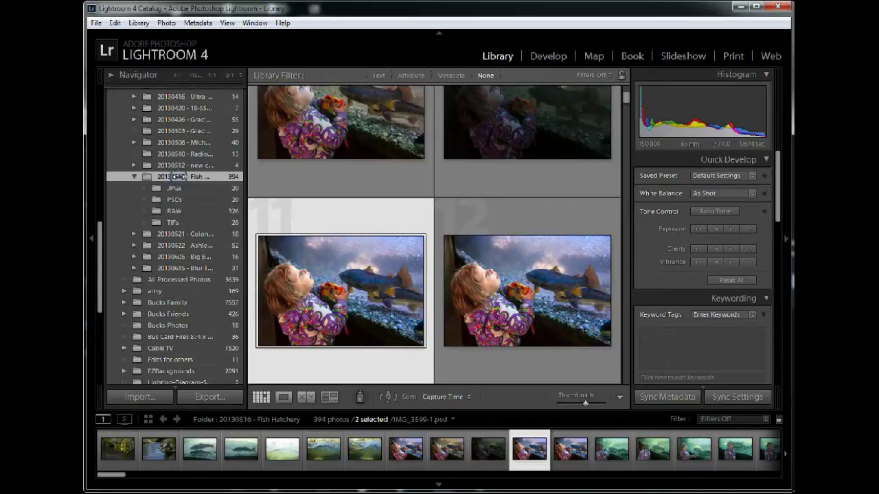
pyautogui.rightClick(173, 177)
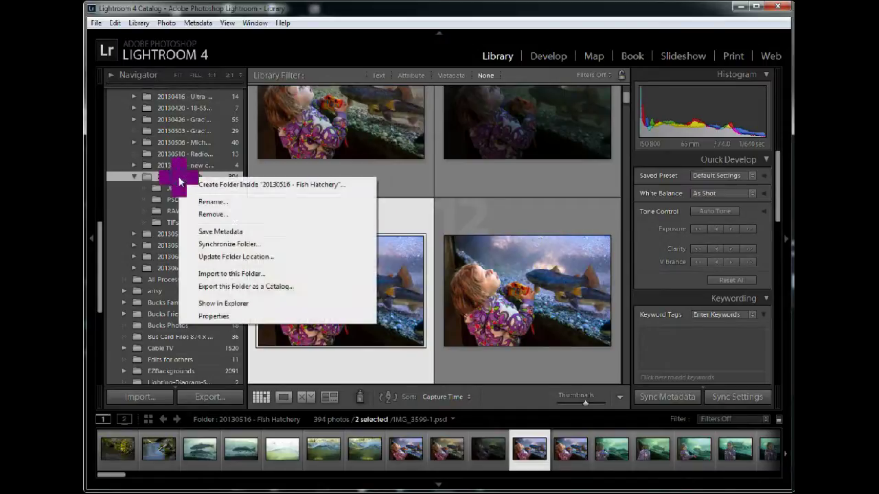
pyautogui.click(231, 246)
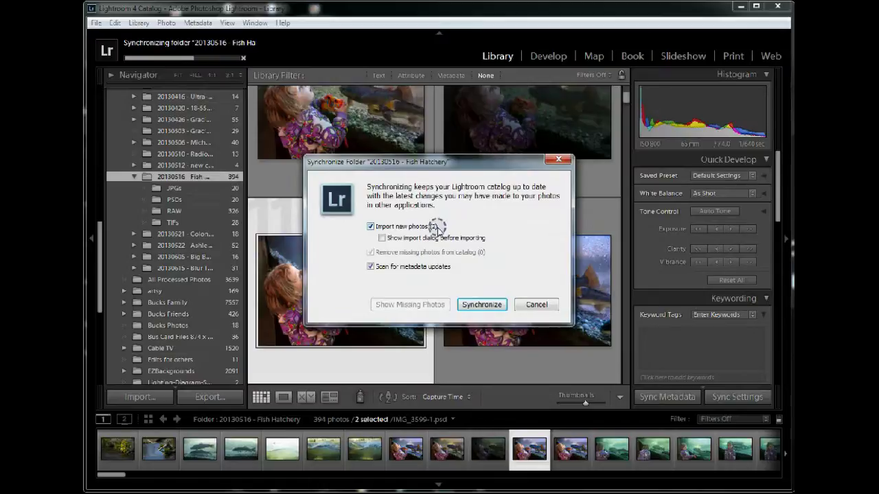
pyautogui.click(483, 302)
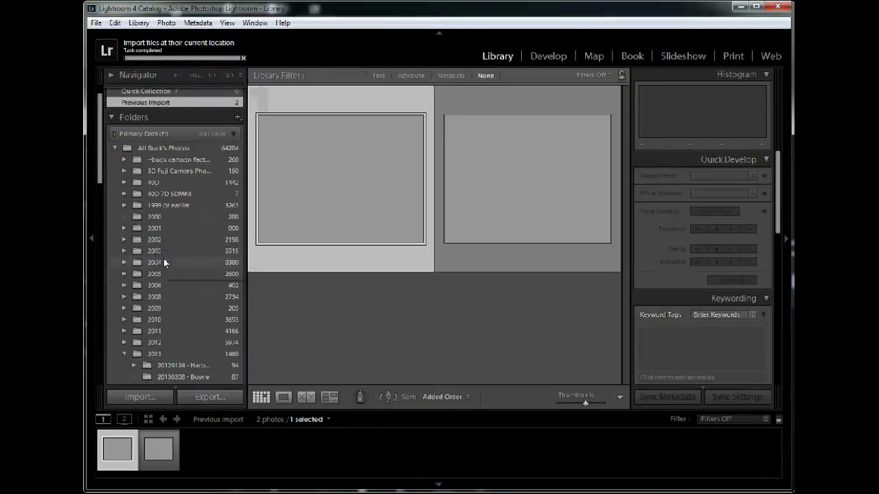
pyautogui.scroll(-10, 163, 258)
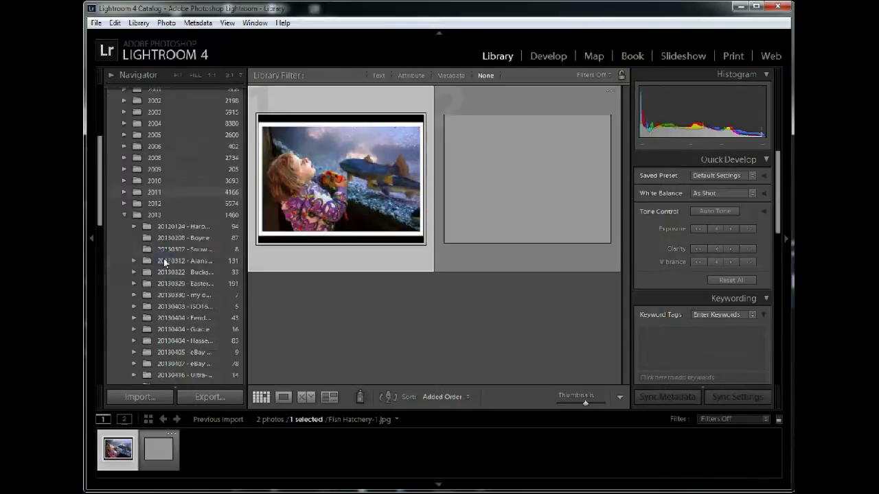
pyautogui.scroll(5, 163, 258)
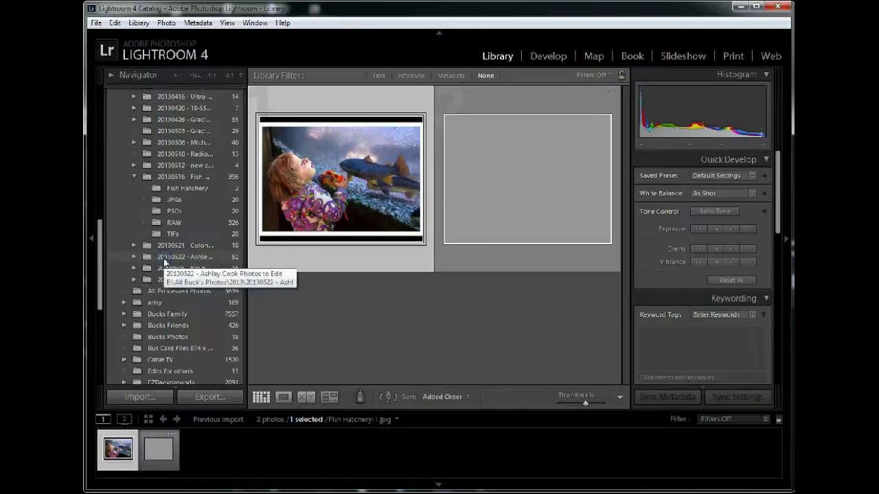
pyautogui.click(183, 188)
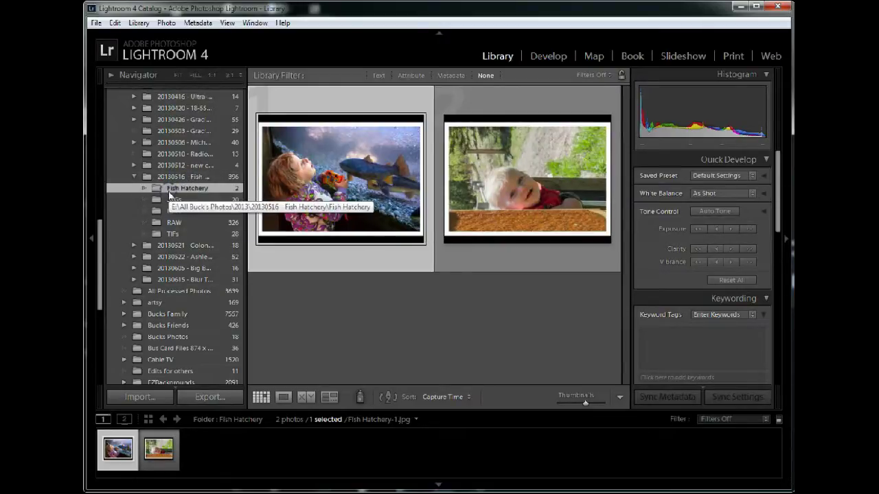
# Step: In Develop, crop Fish Hatchery-1.jpg's top and bottom edges to remove the black bands
pyautogui.click(553, 57)
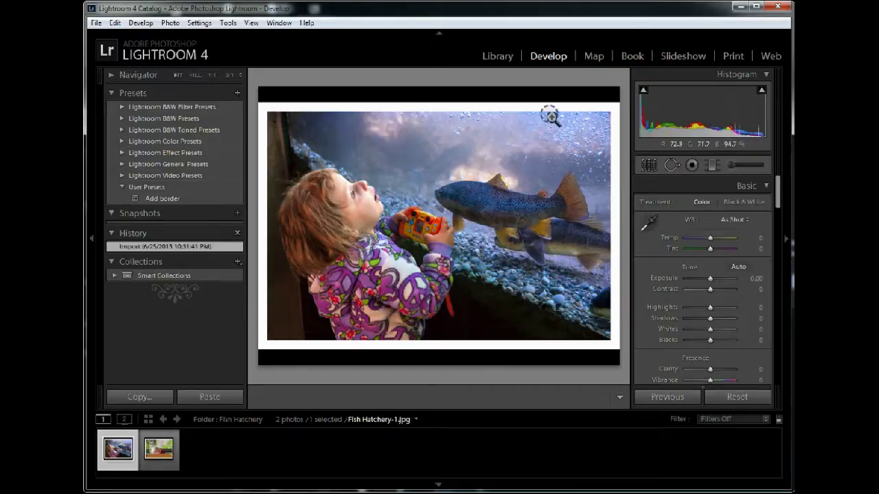
pyautogui.click(648, 167)
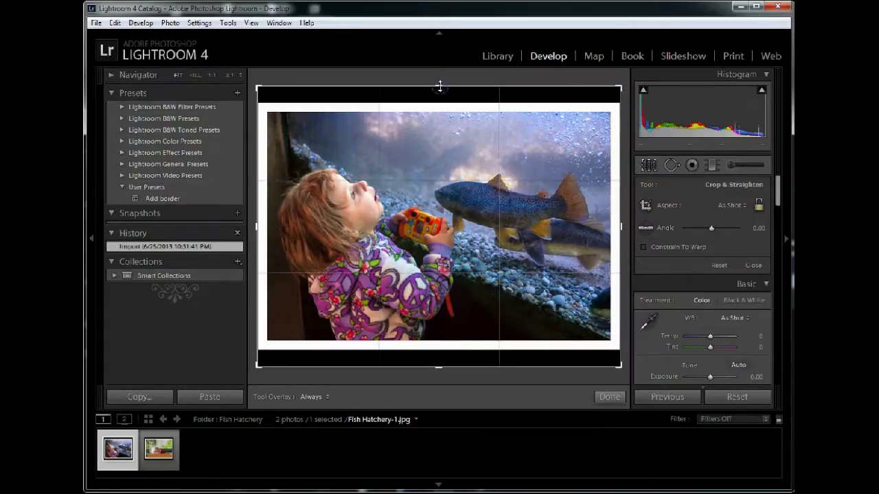
pyautogui.moveTo(440, 86); pyautogui.dragTo(441, 94)
pyautogui.moveTo(438, 353); pyautogui.dragTo(439, 348)
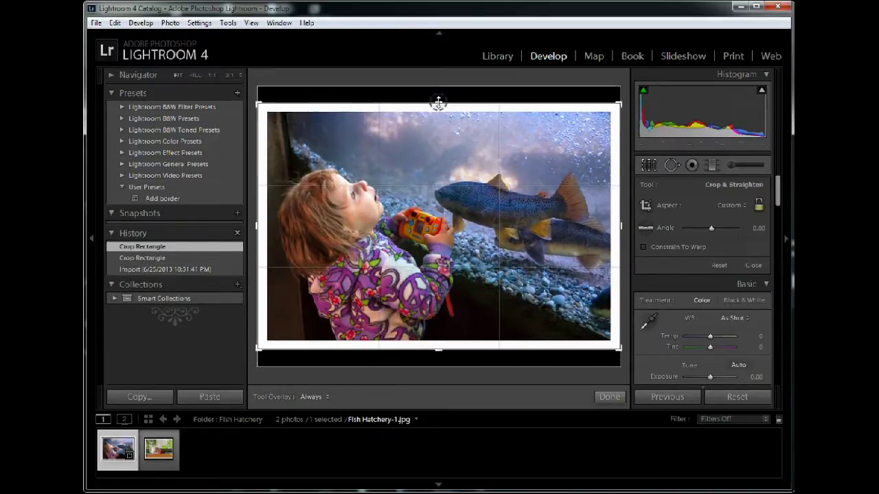
pyautogui.moveTo(438, 102); pyautogui.dragTo(438, 103)
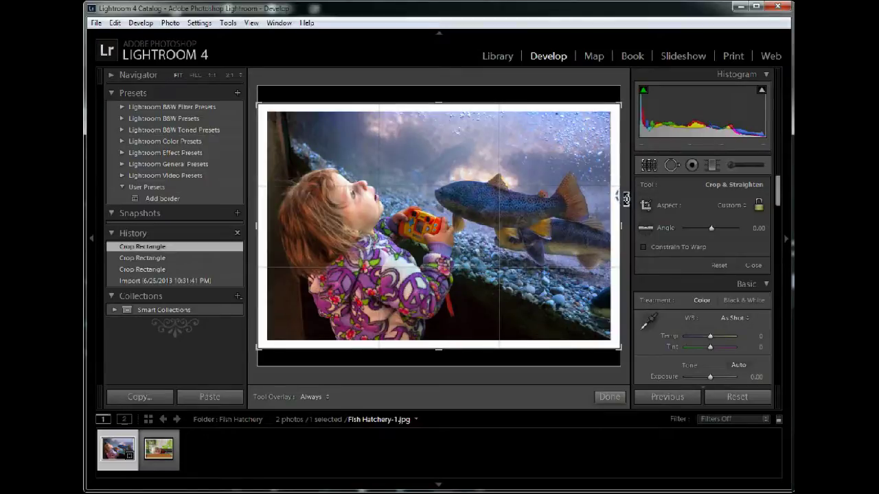
pyautogui.click(650, 166)
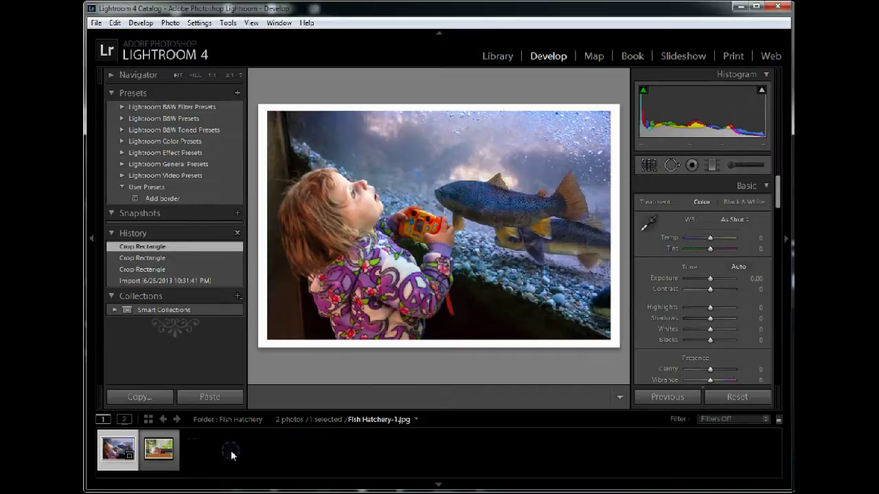
# Step: Sync the fish photo's develop settings and white border onto Fish Hatchery-2, leaving Crop unchecked
pyautogui.click(161, 453)
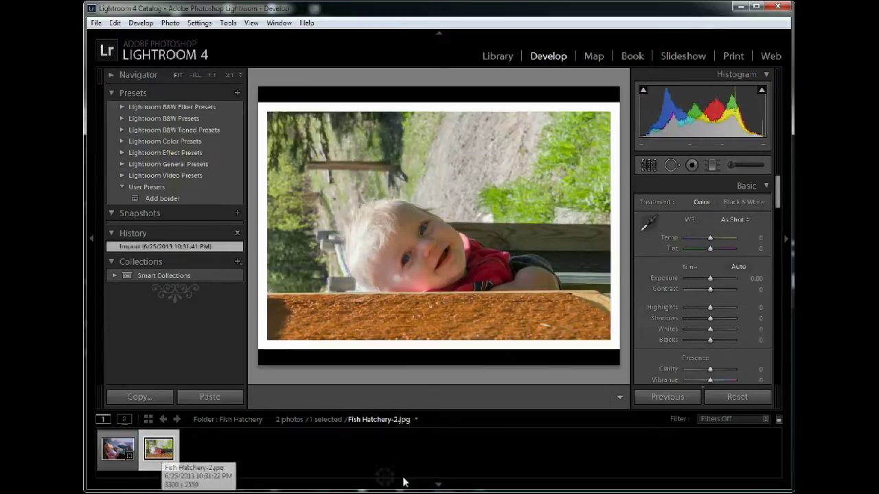
pyautogui.click(118, 456)
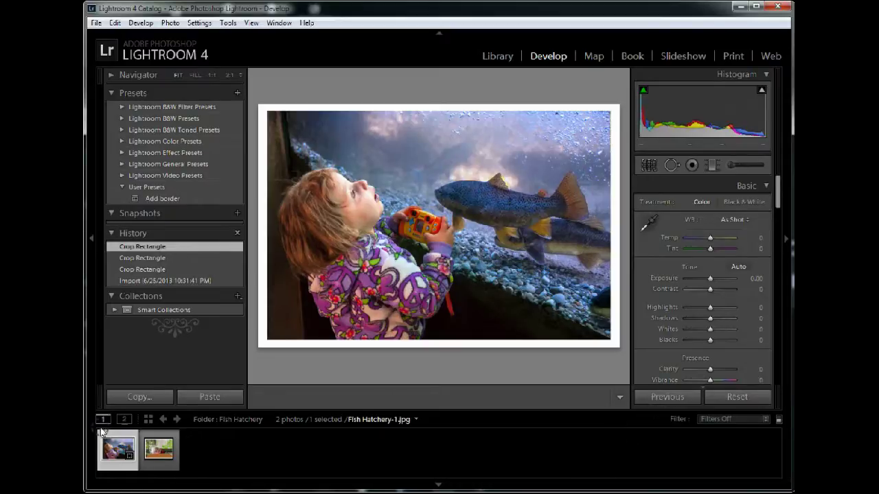
pyautogui.keyDown('ctrl'); pyautogui.click(159, 449); pyautogui.keyUp('ctrl')
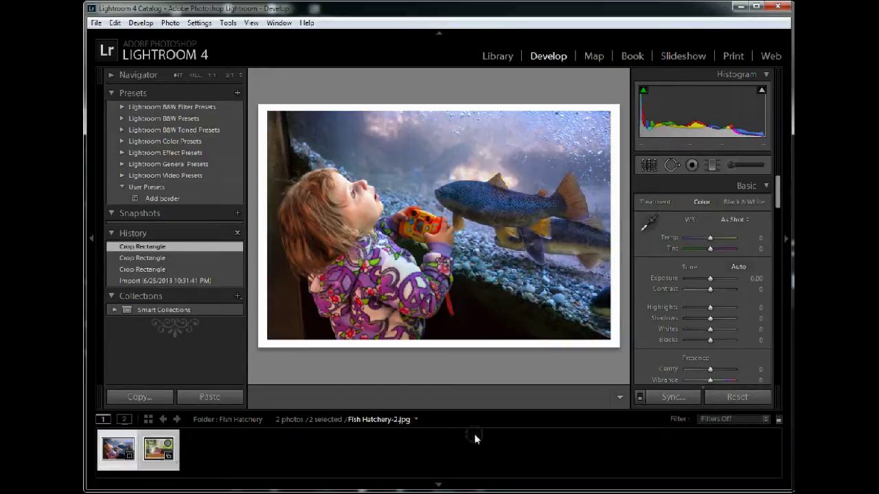
pyautogui.click(673, 399)
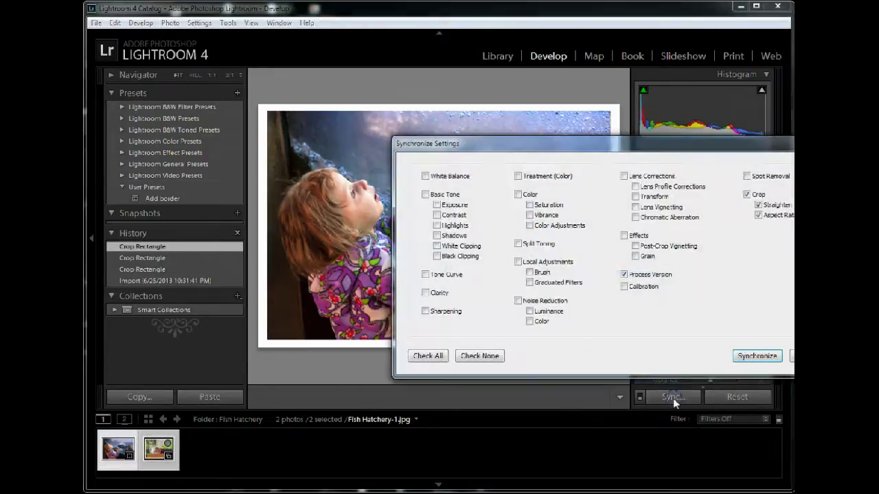
pyautogui.click(747, 195)
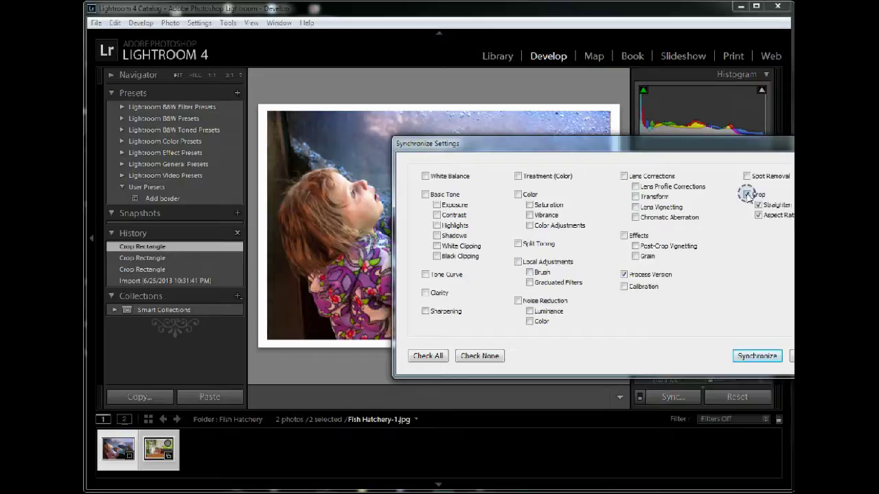
pyautogui.click(756, 356)
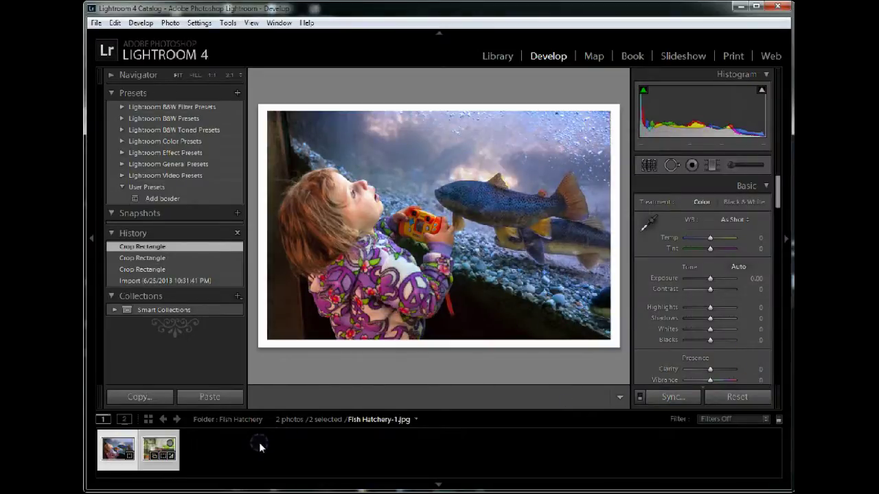
pyautogui.click(148, 450)
# Step: Rotate the baby photo clockwise to portrait, then select it together with the fish photo
pyautogui.click(150, 451)
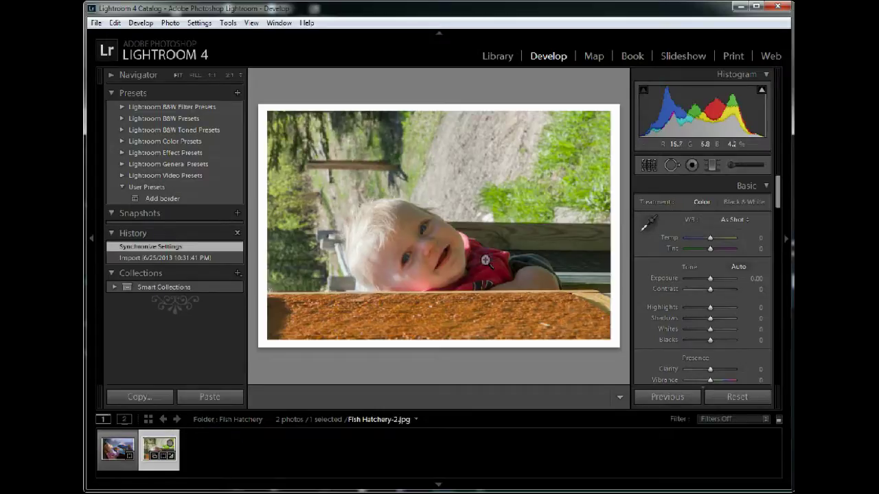
pyautogui.rightClick(158, 446)
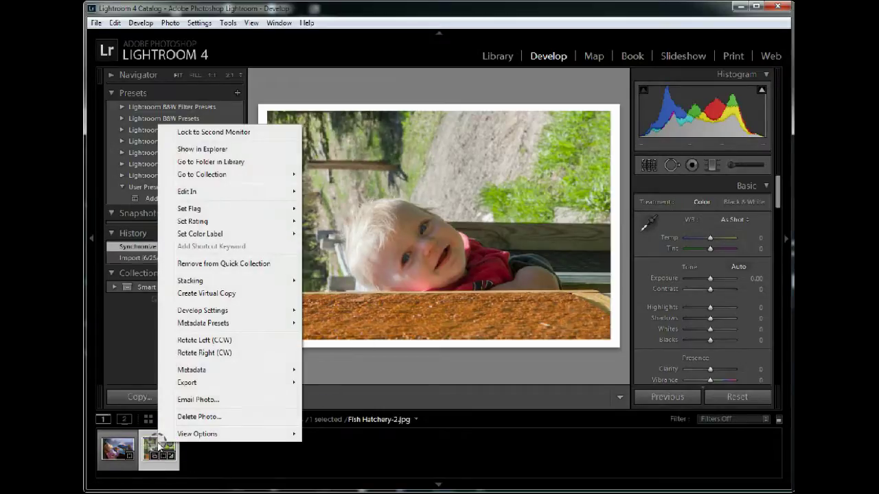
pyautogui.click(199, 353)
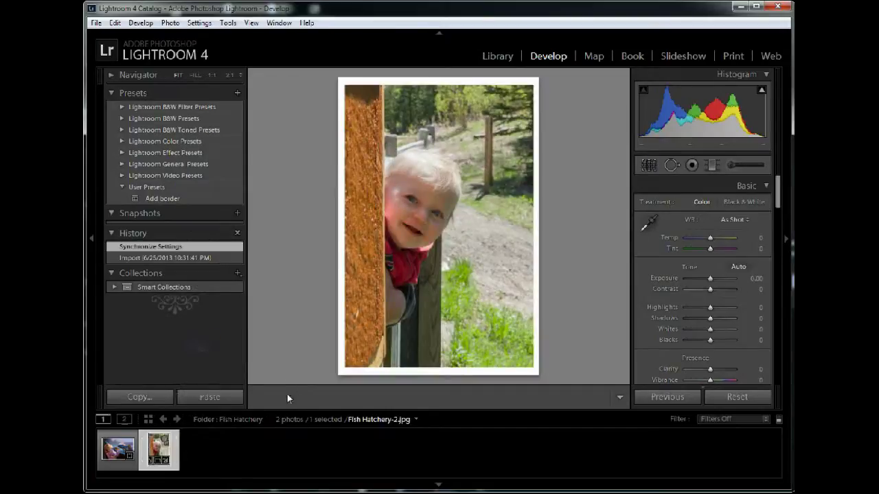
pyautogui.click(111, 448)
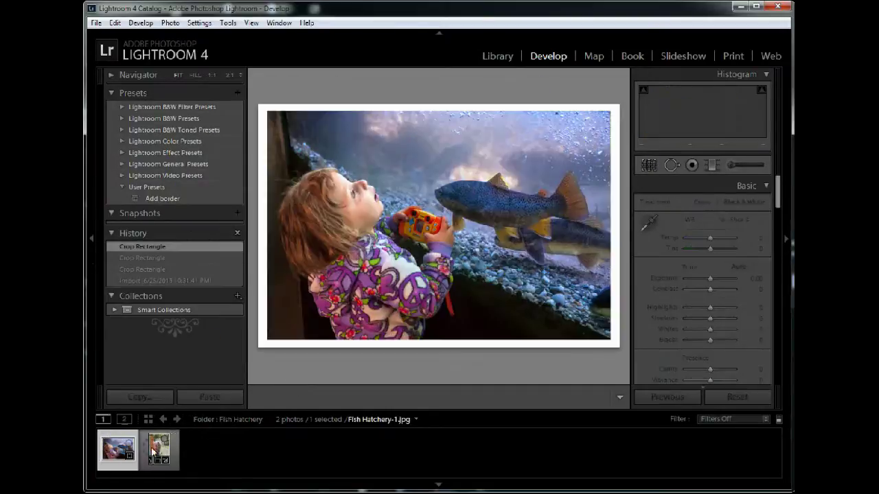
pyautogui.click(152, 450)
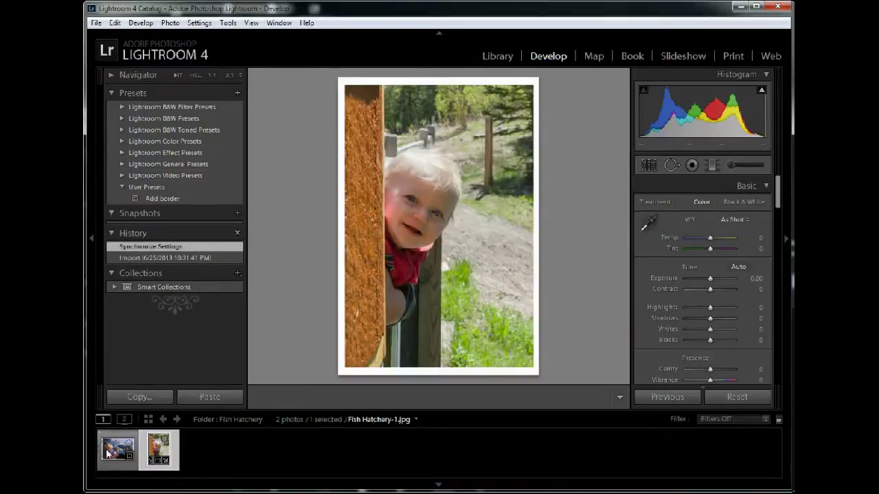
pyautogui.keyDown('ctrl'); pyautogui.click(101, 449); pyautogui.keyUp('ctrl')
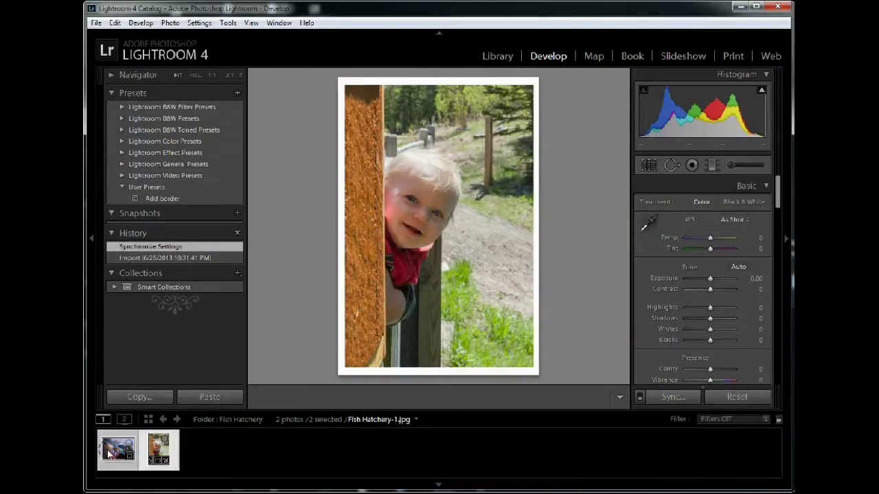
# Step: Open export settings for both photos, keeping file naming by original filename
pyautogui.rightClick(108, 453)
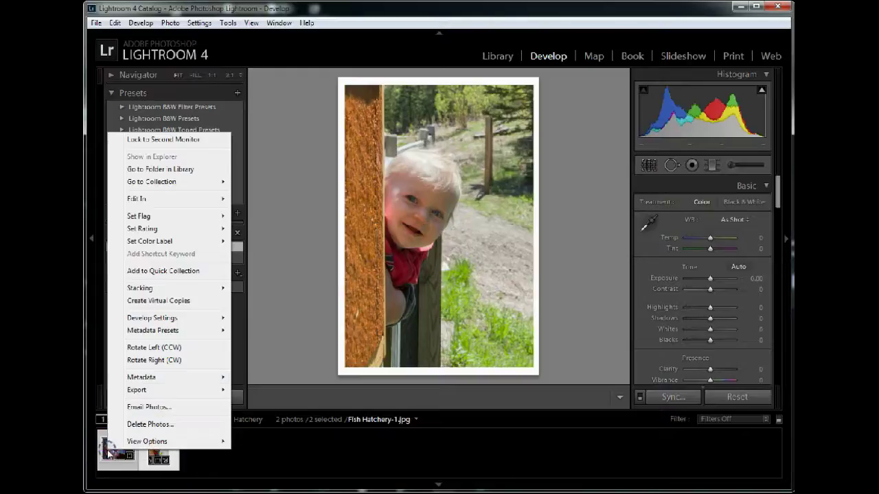
pyautogui.moveTo(223, 390)
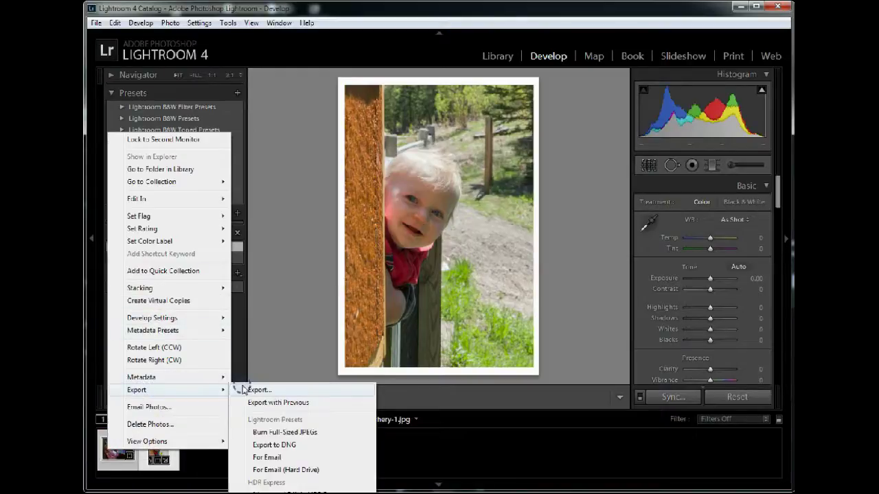
pyautogui.click(260, 390)
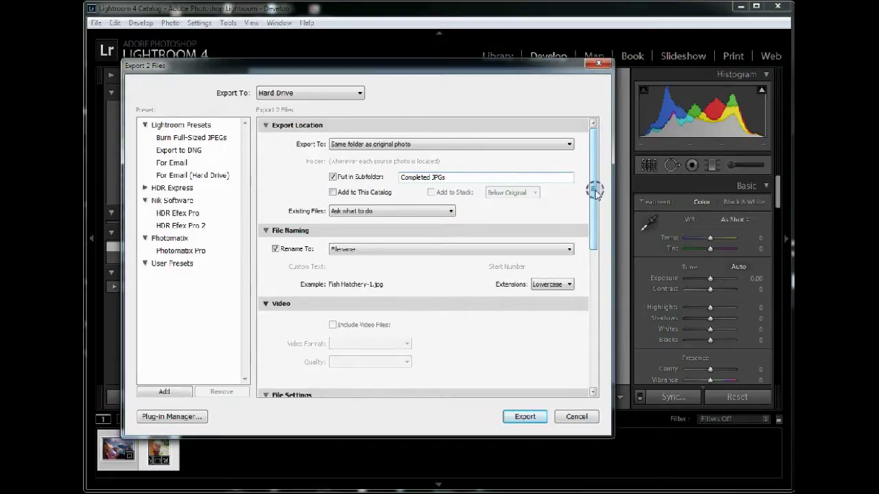
pyautogui.scroll(-1, 594, 189)
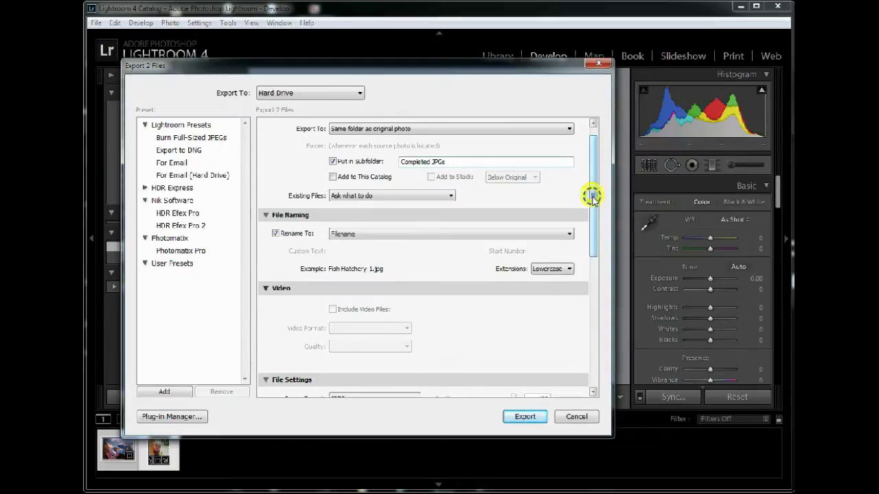
pyautogui.scroll(-2, 592, 197)
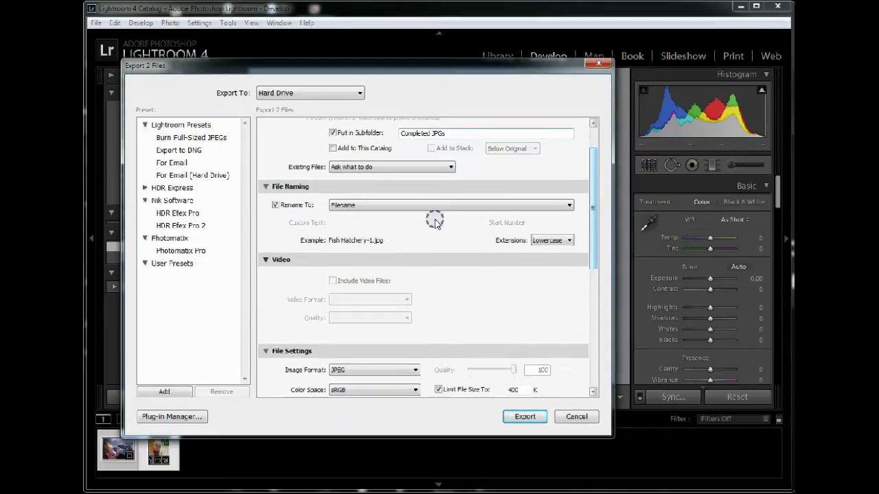
pyautogui.click(393, 204)
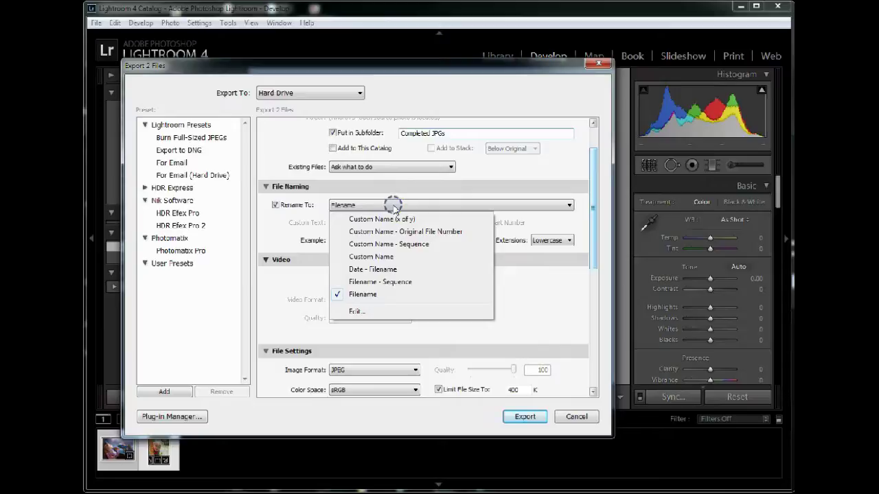
pyautogui.click(393, 205)
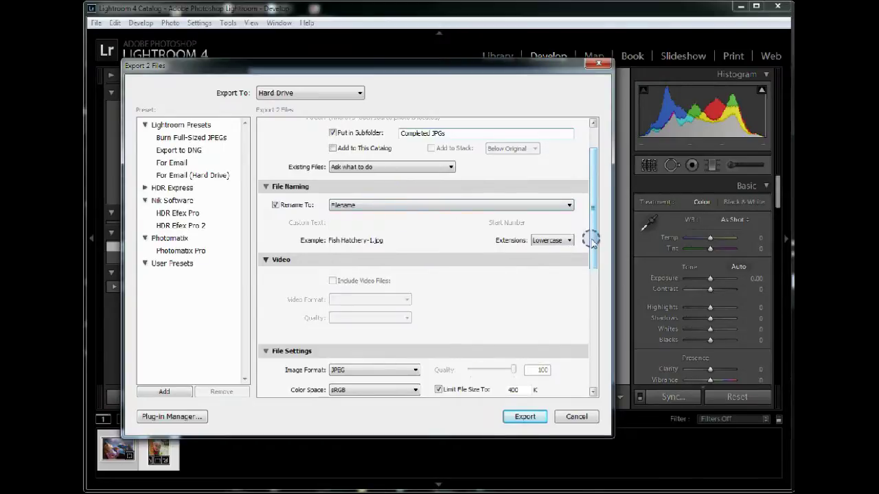
# Step: Review the remaining export options and open the 'small right side dark' watermark for editing
pyautogui.scroll(-5, 592, 240)
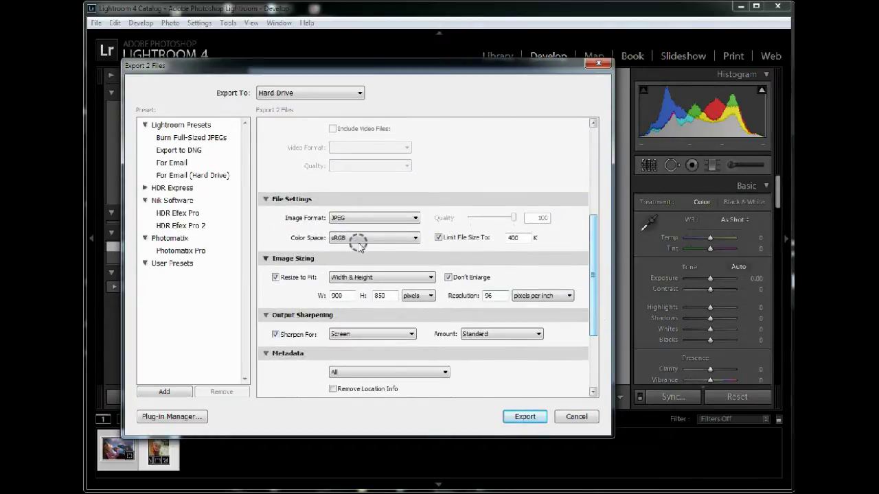
pyautogui.moveTo(592, 272); pyautogui.dragTo(593, 298)
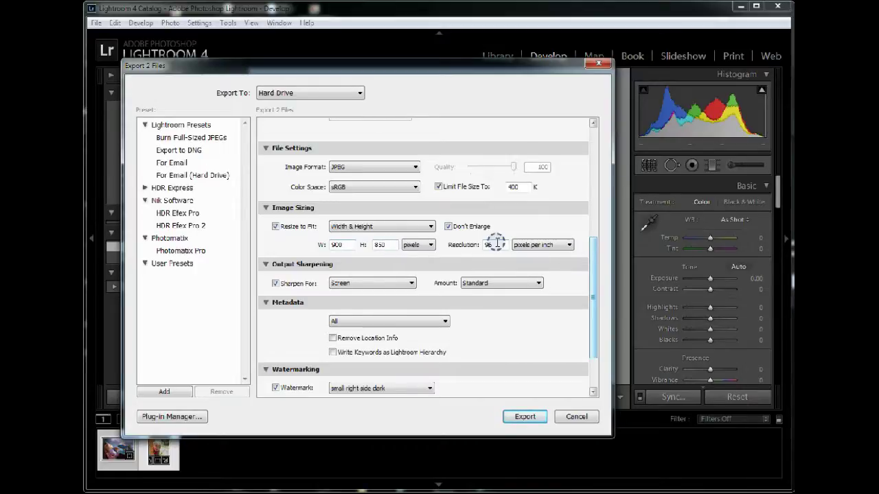
pyautogui.moveTo(590, 268); pyautogui.dragTo(598, 308)
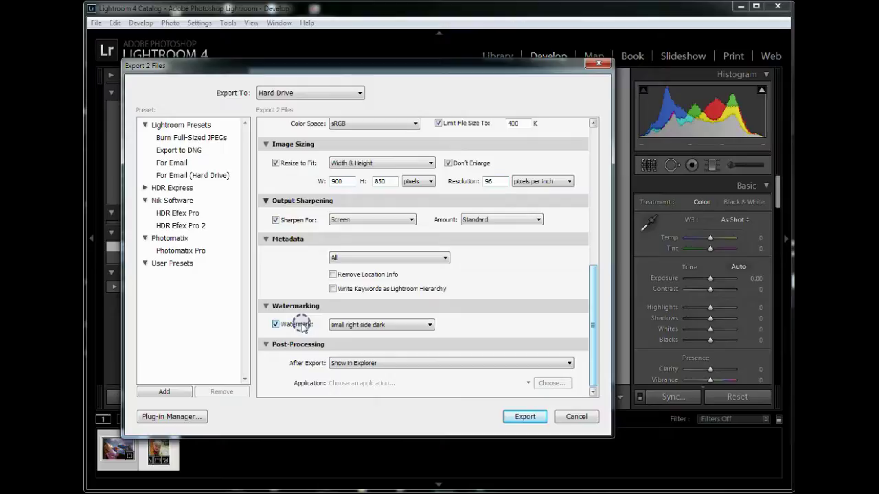
pyautogui.click(398, 326)
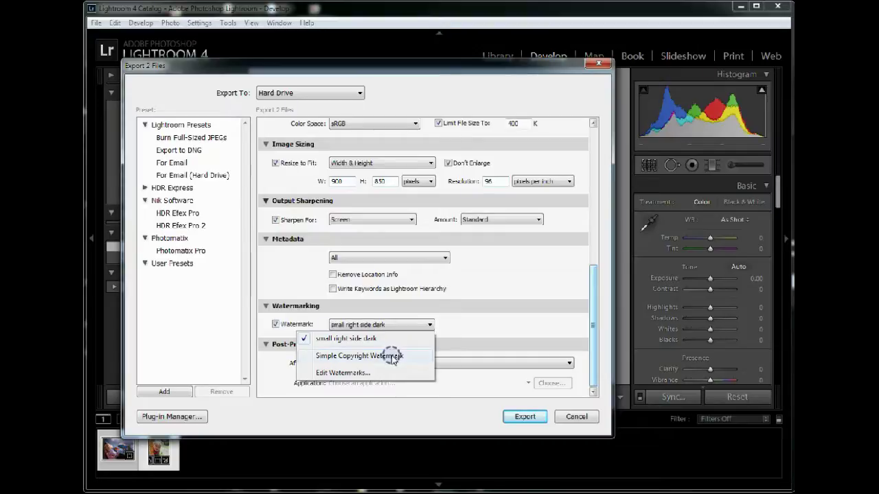
pyautogui.click(357, 373)
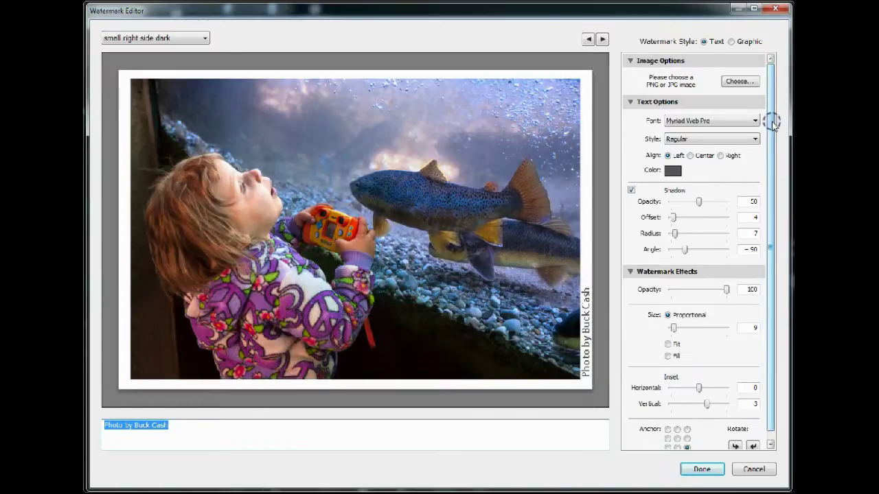
pyautogui.moveTo(772, 122); pyautogui.dragTo(775, 144)
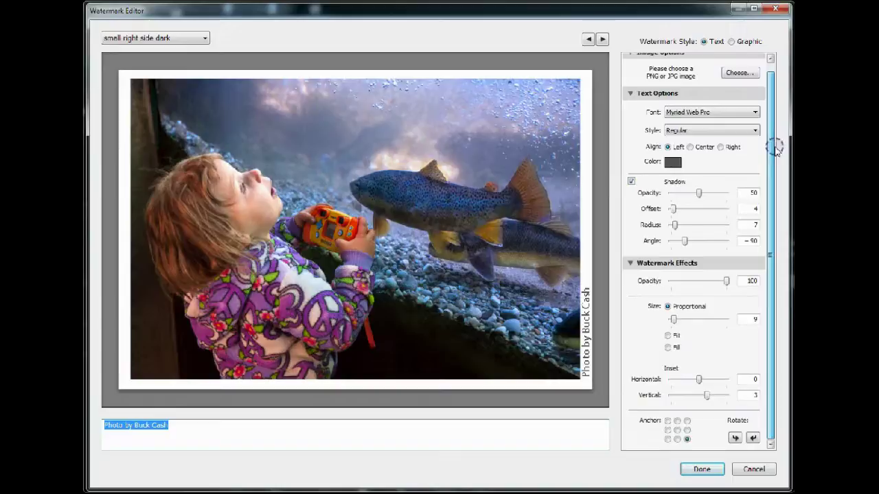
pyautogui.click(667, 438)
pyautogui.click(685, 439)
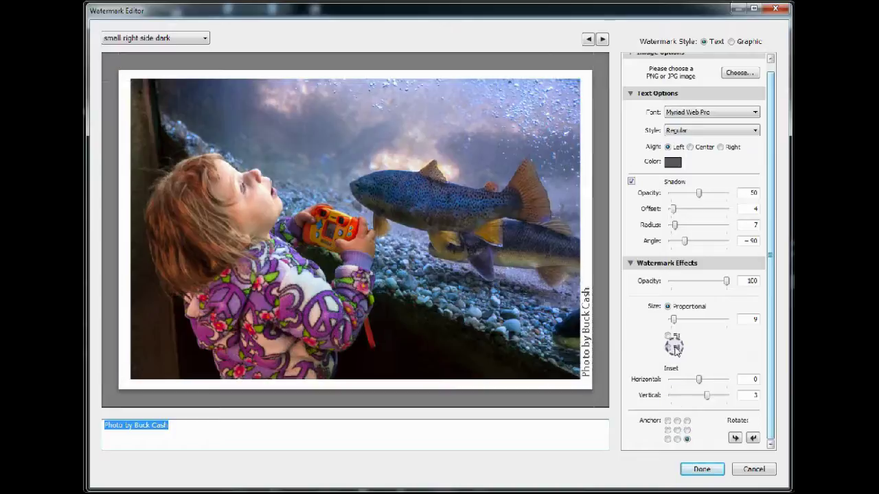
pyautogui.click(753, 439)
pyautogui.click(754, 439)
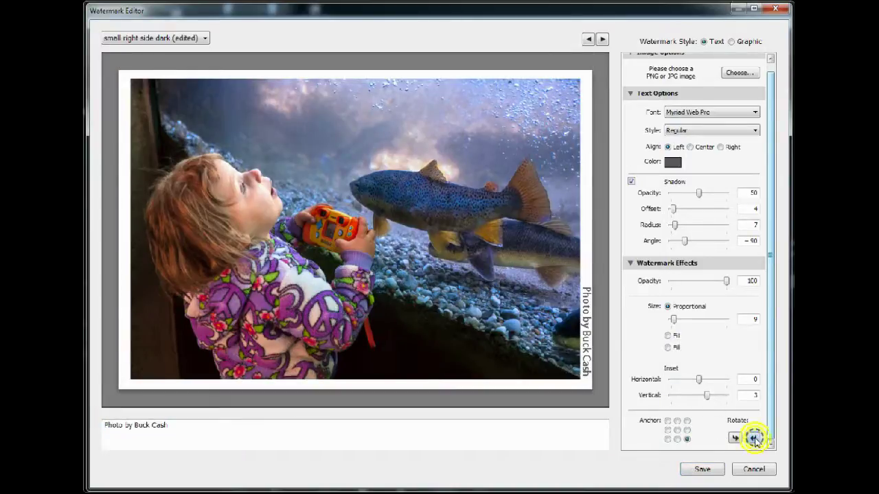
pyautogui.click(754, 438)
pyautogui.click(753, 438)
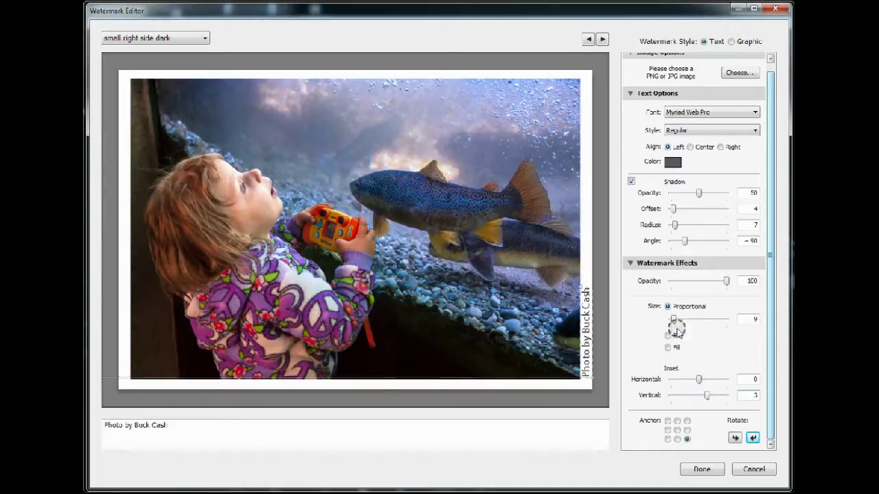
pyautogui.moveTo(673, 319)
pyautogui.mouseDown()
pyautogui.moveTo(687, 319)
pyautogui.moveTo(675, 324)
pyautogui.mouseUp()
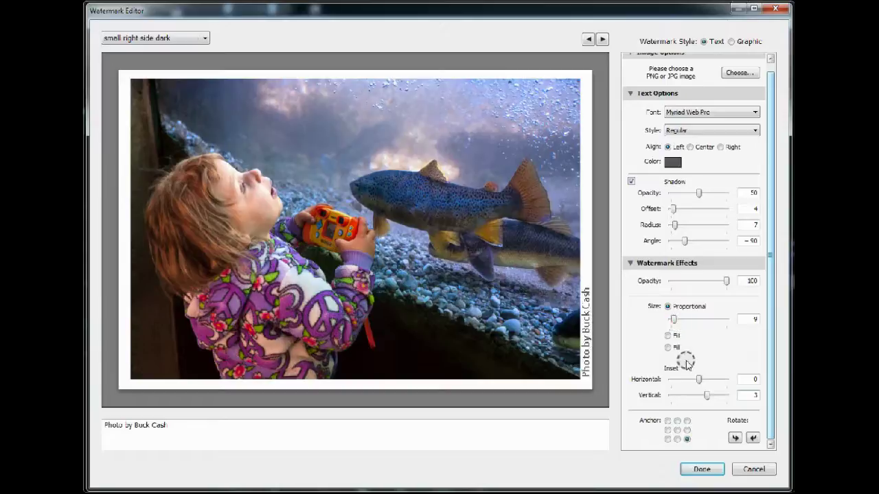
pyautogui.click(698, 379)
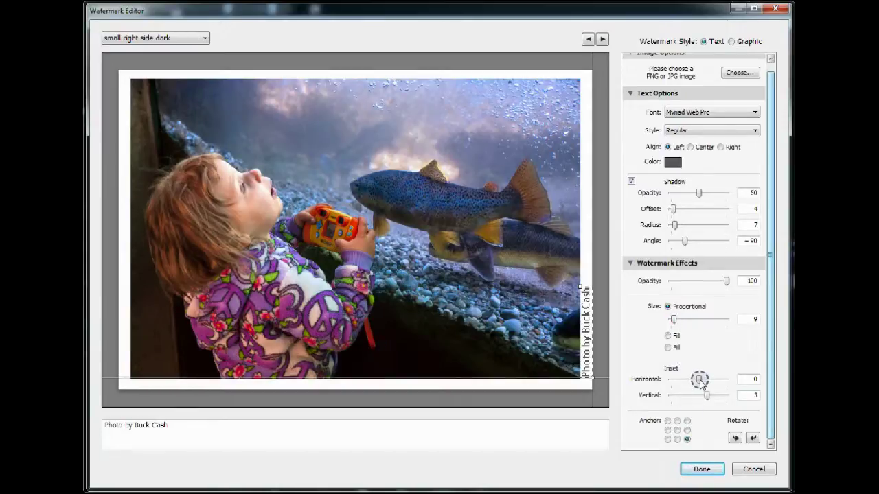
pyautogui.moveTo(699, 382)
pyautogui.mouseDown()
pyautogui.moveTo(689, 380)
pyautogui.moveTo(717, 382)
pyautogui.moveTo(695, 380)
pyautogui.moveTo(702, 394)
pyautogui.moveTo(691, 392)
pyautogui.moveTo(723, 391)
pyautogui.moveTo(700, 388)
pyautogui.moveTo(705, 395)
pyautogui.mouseUp()
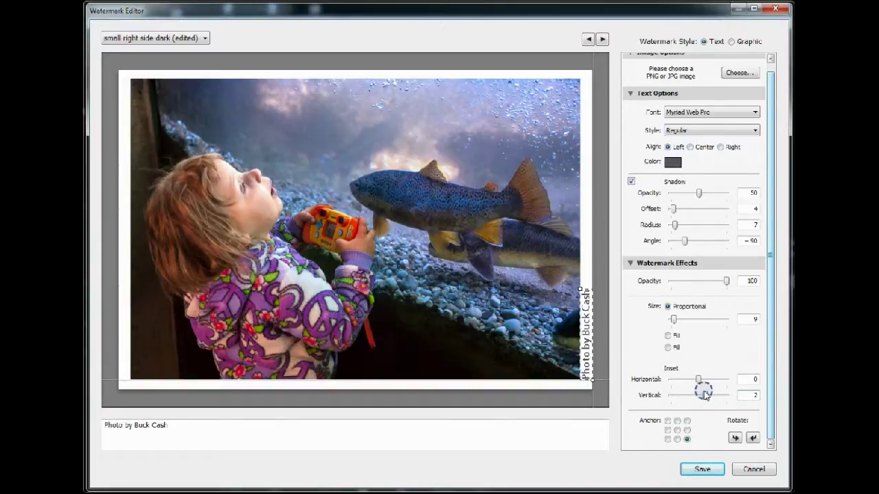
pyautogui.moveTo(704, 395); pyautogui.dragTo(706, 395)
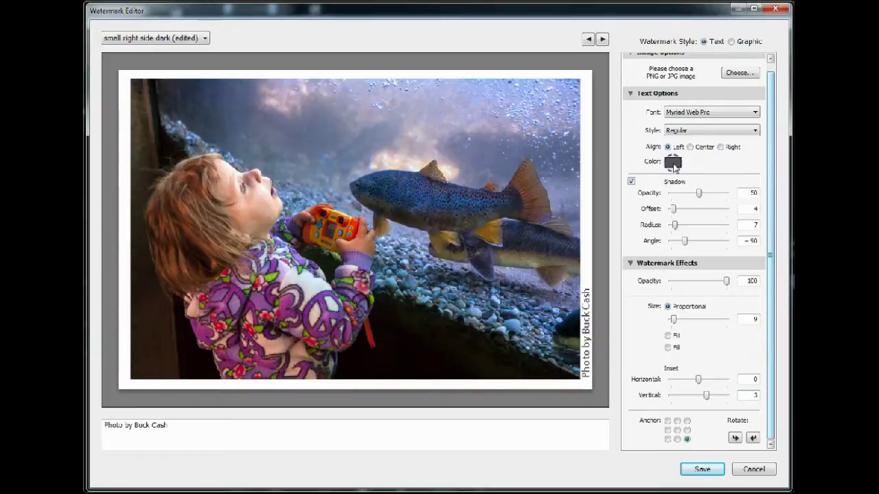
# Step: Set the watermark text colour to 20% grey
pyautogui.click(672, 163)
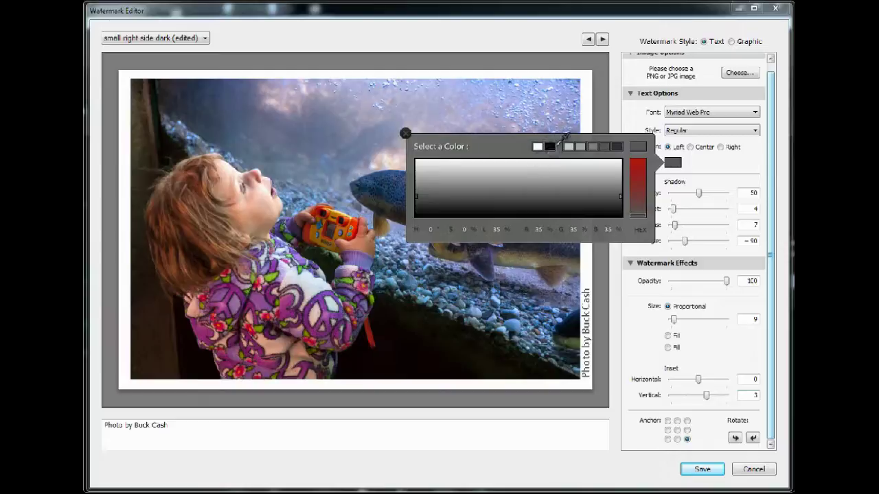
pyautogui.click(550, 146)
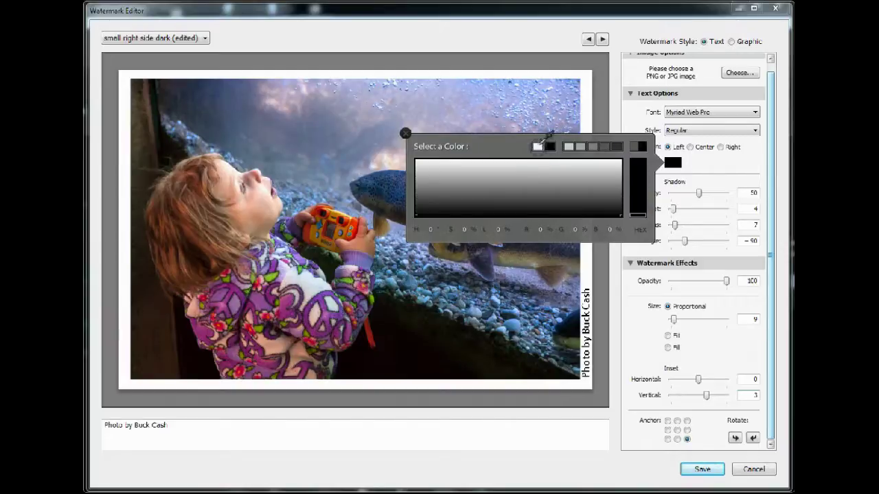
pyautogui.click(536, 146)
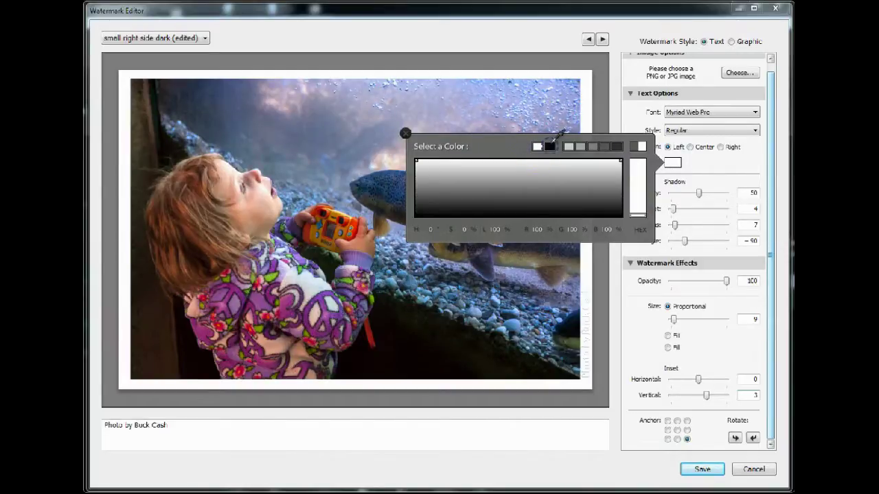
pyautogui.click(549, 146)
pyautogui.click(604, 147)
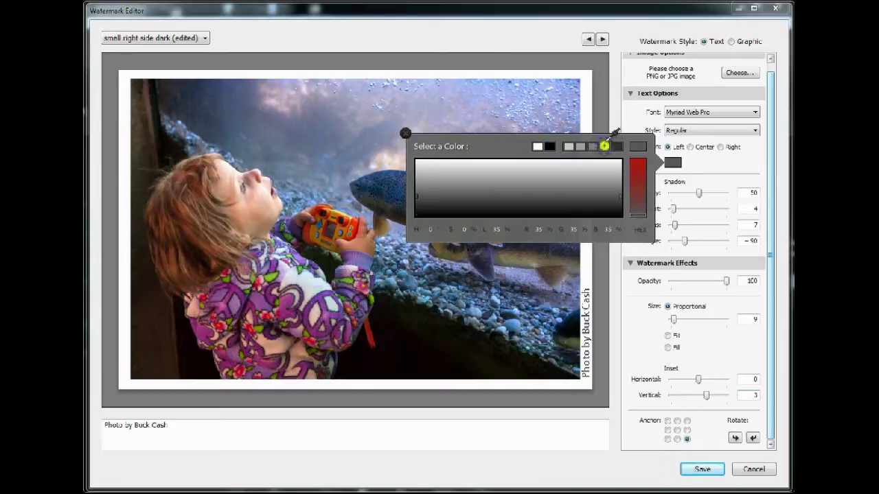
pyautogui.click(617, 146)
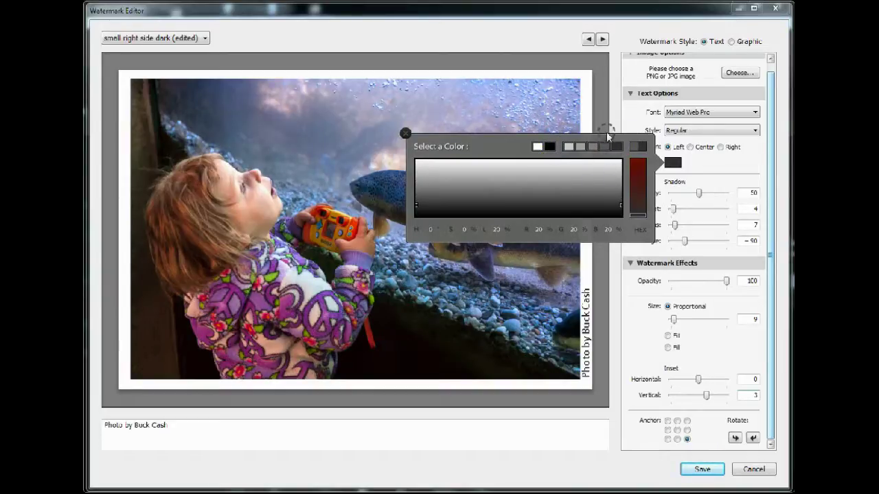
pyautogui.click(405, 133)
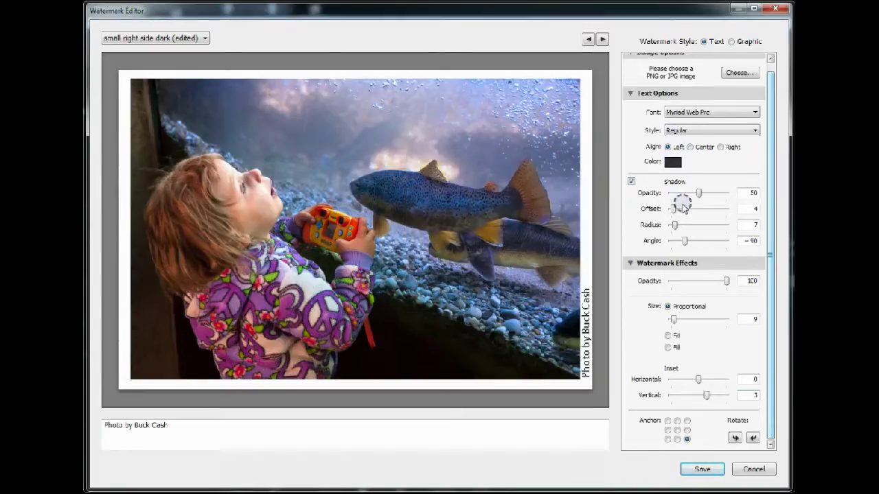
# Step: Give the text shadow opacity 59, offset 15 and radius 0, save, and dismiss the new preset prompt
pyautogui.moveTo(701, 195); pyautogui.dragTo(680, 211)
pyautogui.moveTo(674, 226)
pyautogui.mouseDown()
pyautogui.moveTo(664, 227)
pyautogui.moveTo(682, 224)
pyautogui.moveTo(671, 226)
pyautogui.mouseUp()
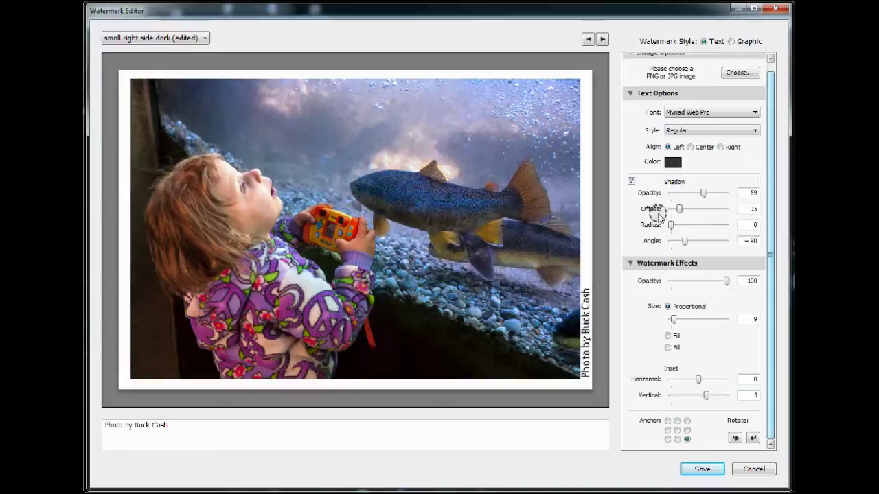
pyautogui.click(632, 181)
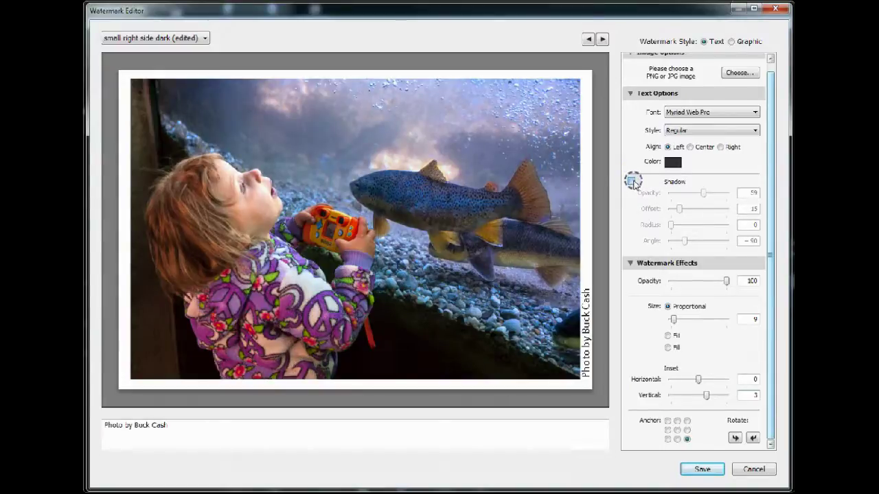
pyautogui.click(631, 181)
pyautogui.click(679, 208)
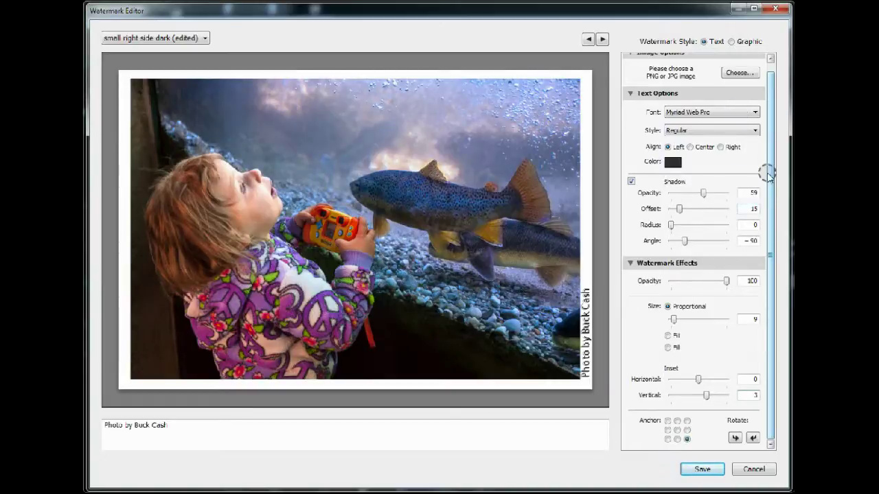
pyautogui.moveTo(774, 206); pyautogui.dragTo(738, 302)
pyautogui.click(703, 470)
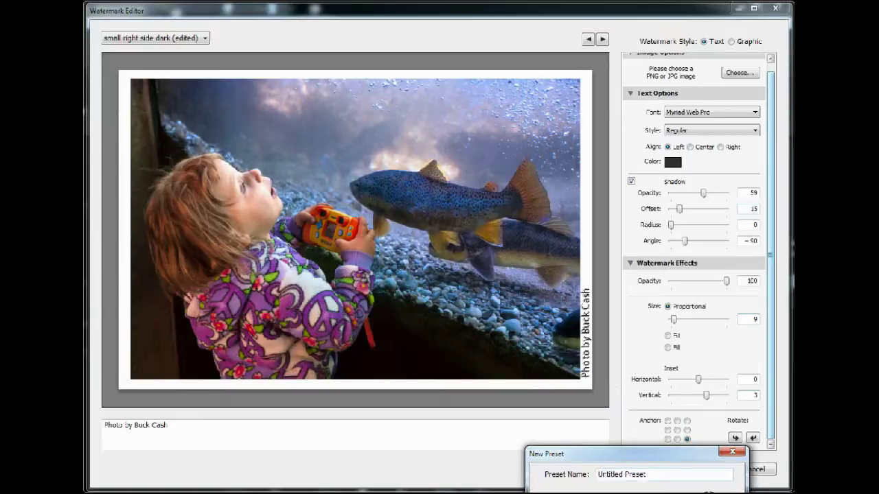
pyautogui.press('Escape')
# Step: Back in Export 2 Files, keep the 'small right side dark' watermark and export both photos
pyautogui.click(750, 466)
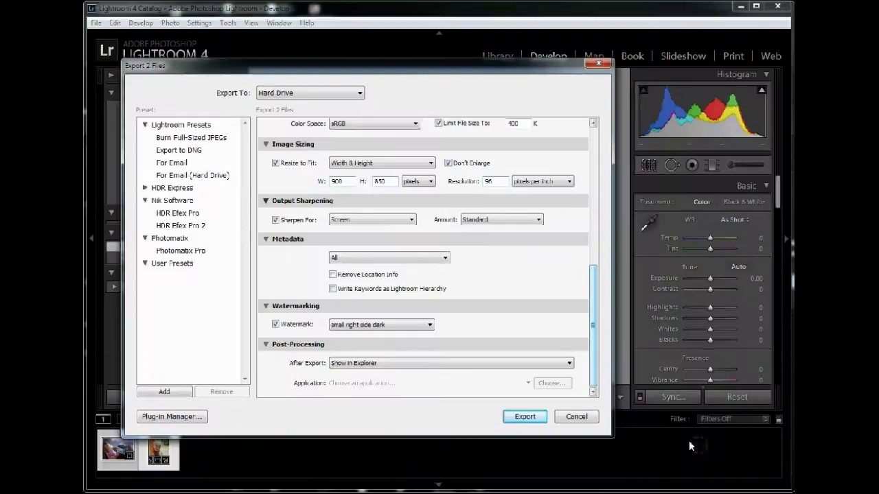
pyautogui.click(374, 325)
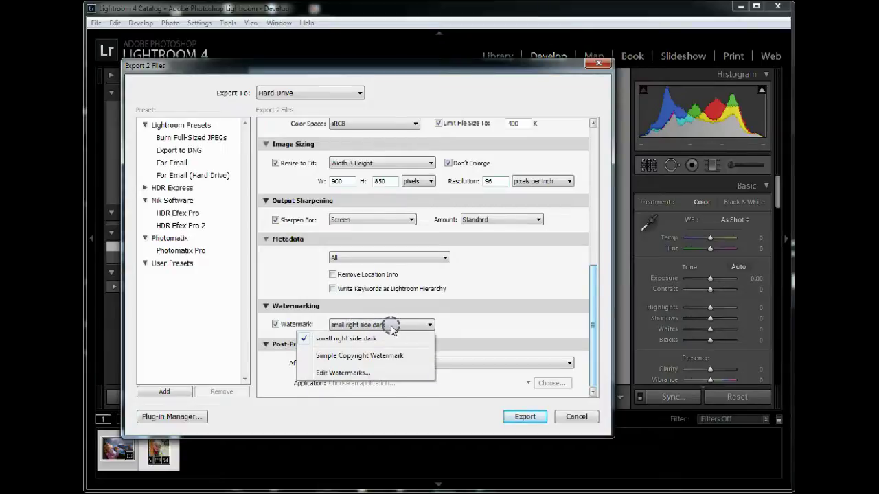
pyautogui.click(352, 339)
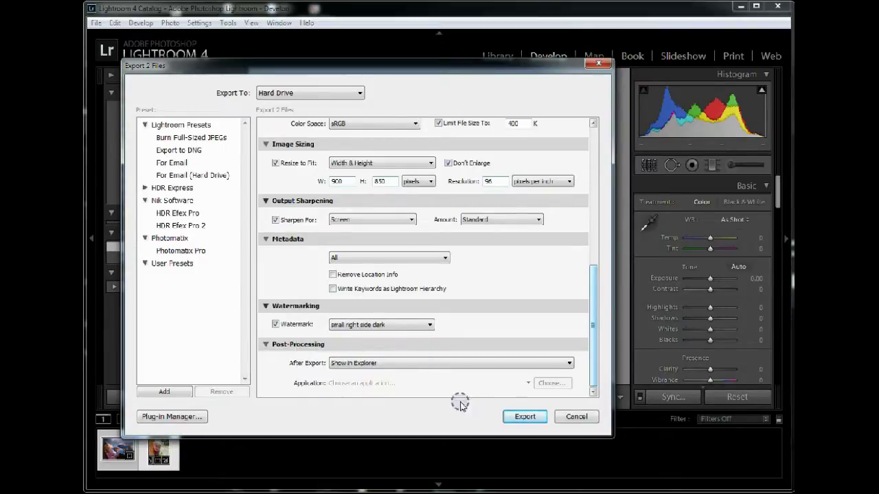
pyautogui.click(515, 417)
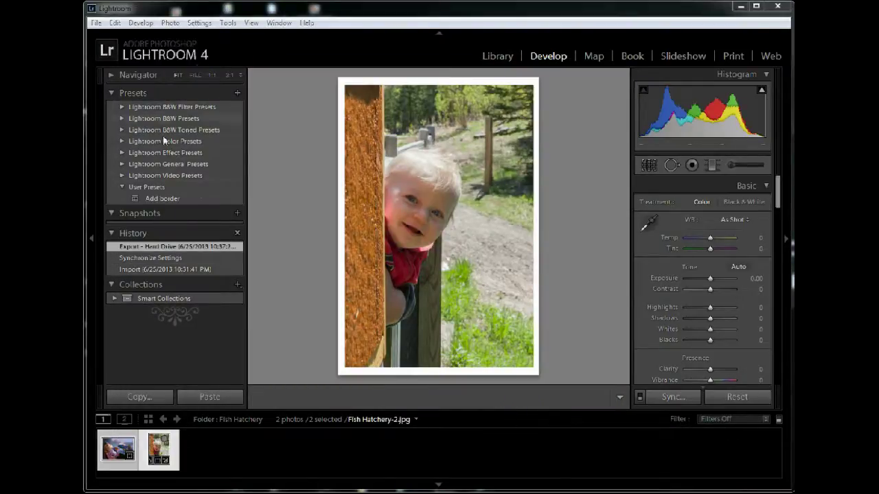
# Step: In the Library, synchronize the Fish Hatchery folder to catalogue the new exports
pyautogui.click(499, 56)
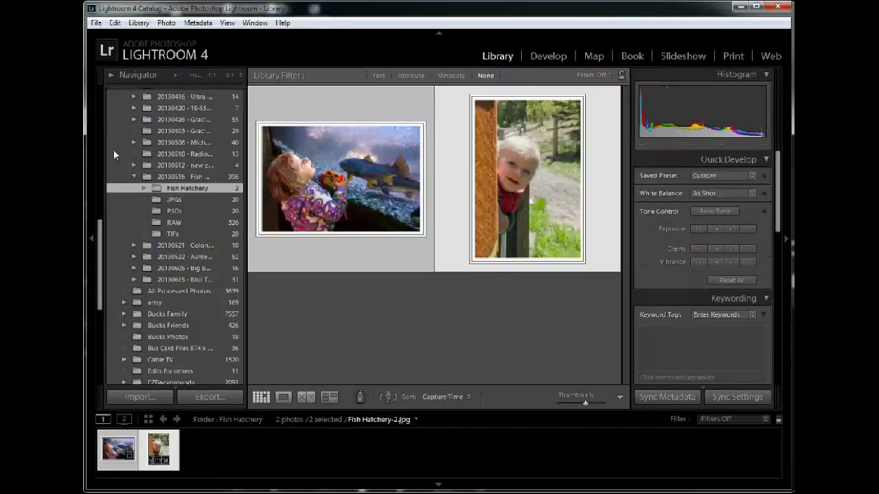
pyautogui.rightClick(182, 191)
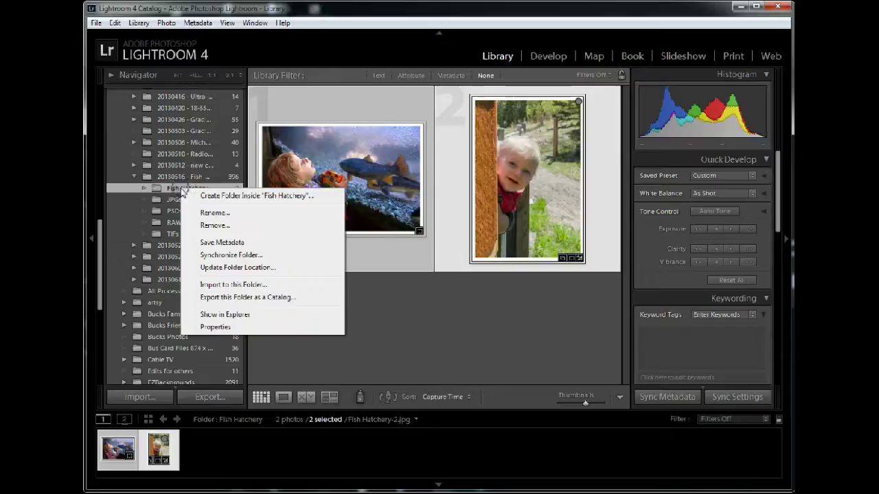
pyautogui.click(218, 255)
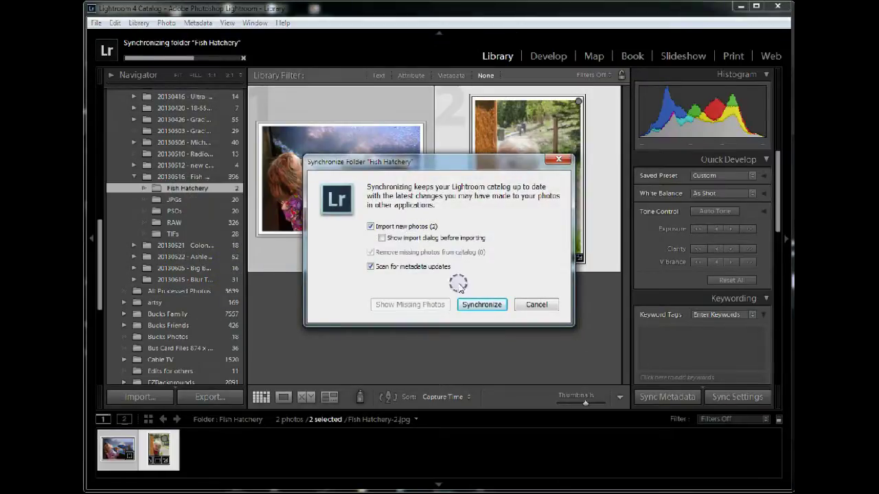
pyautogui.click(487, 305)
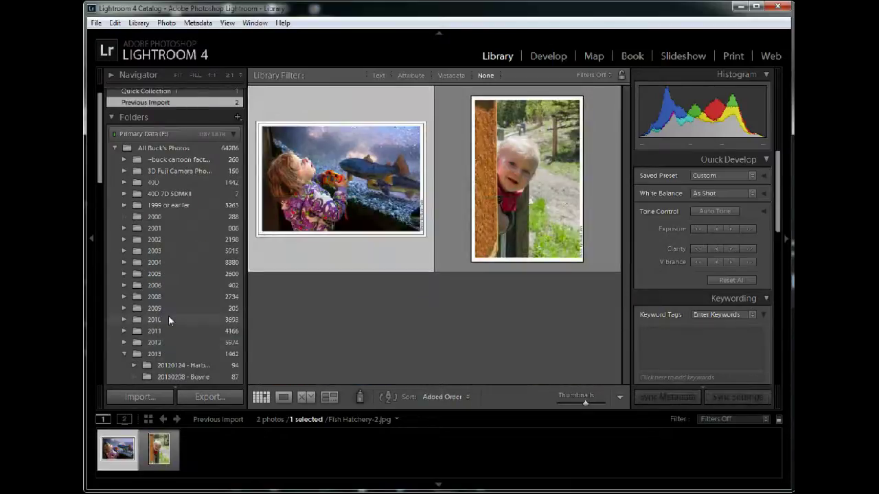
# Step: Expand Fish Hatchery and show the Completed JPGs subfolder with the two exported photos
pyautogui.scroll(-4, 168, 315)
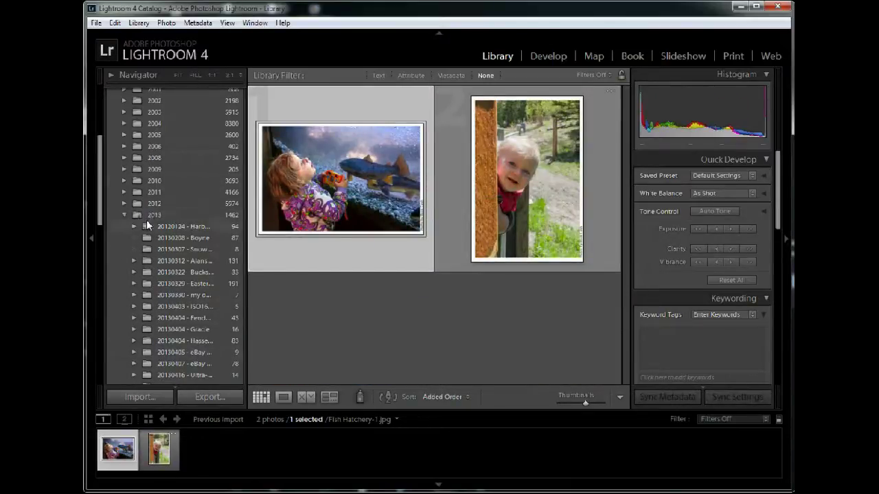
pyautogui.scroll(-4, 148, 226)
pyautogui.scroll(1, 151, 226)
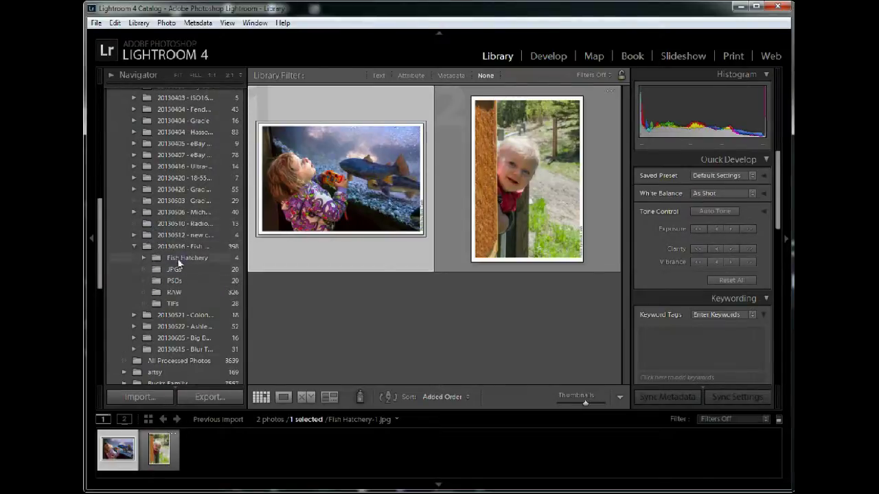
pyautogui.click(144, 257)
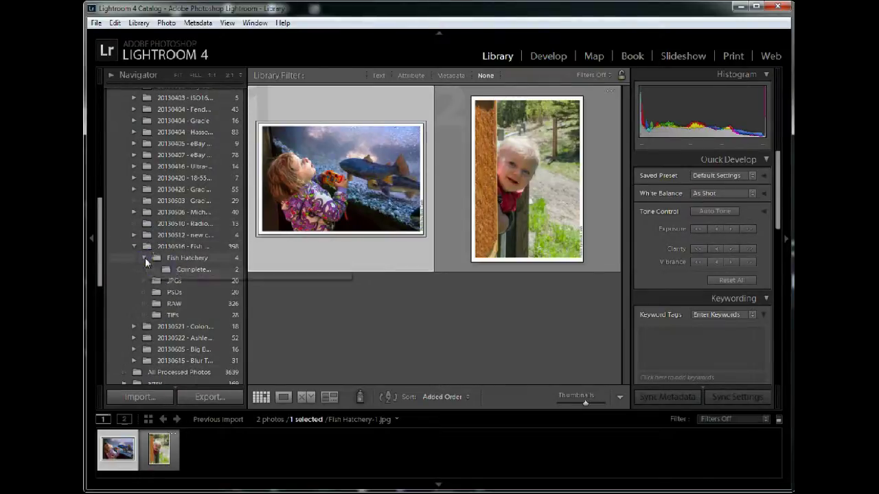
pyautogui.click(196, 272)
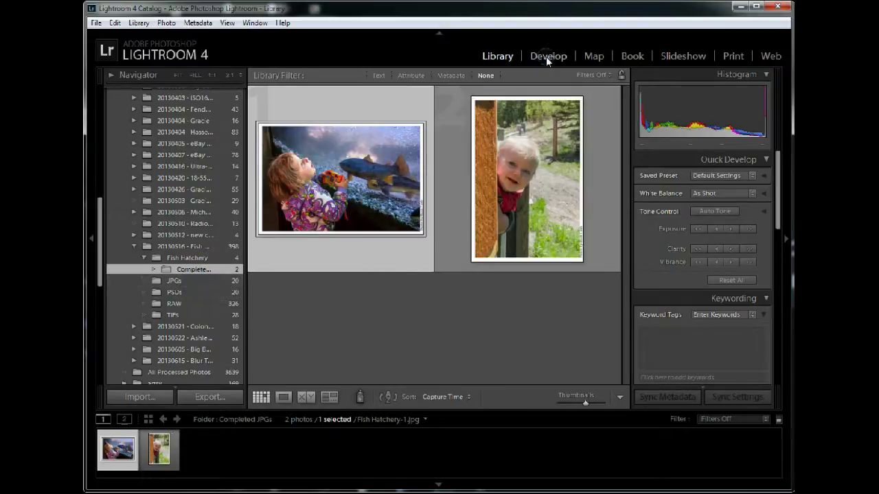
# Step: View the exported fish photo large in Loupe view with the folders panel hidden
pyautogui.click(284, 396)
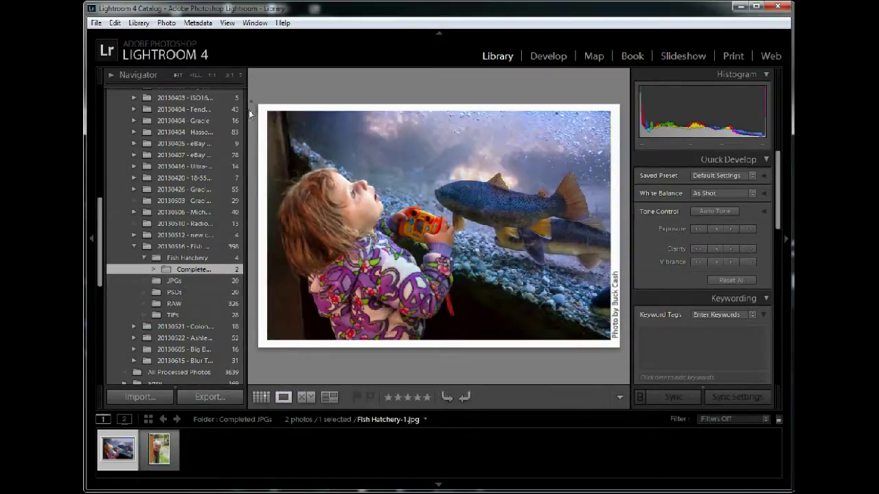
pyautogui.click(99, 178)
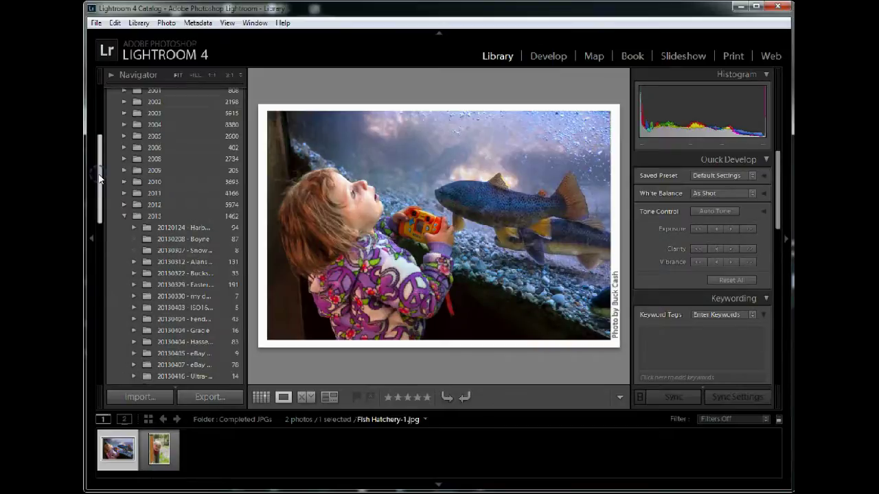
pyautogui.click(90, 118)
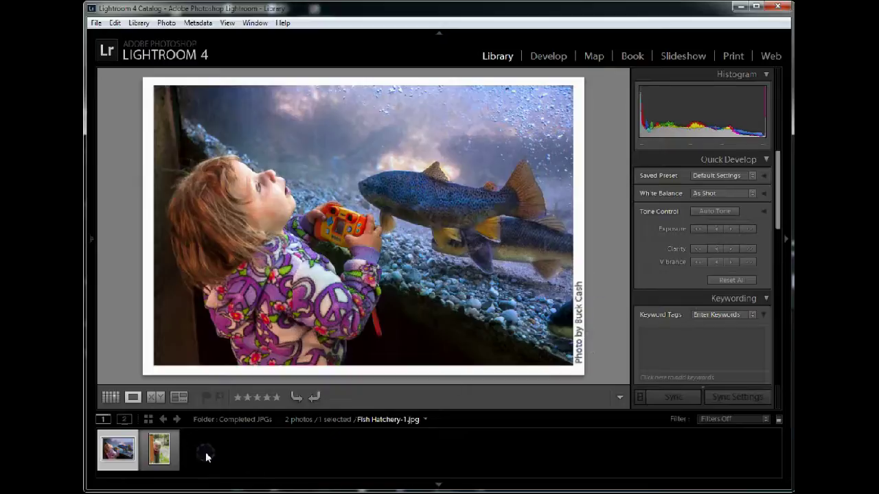
# Step: Zoom into the child photo to inspect its vertical watermark, then show the fish photo fit to view
pyautogui.click(160, 453)
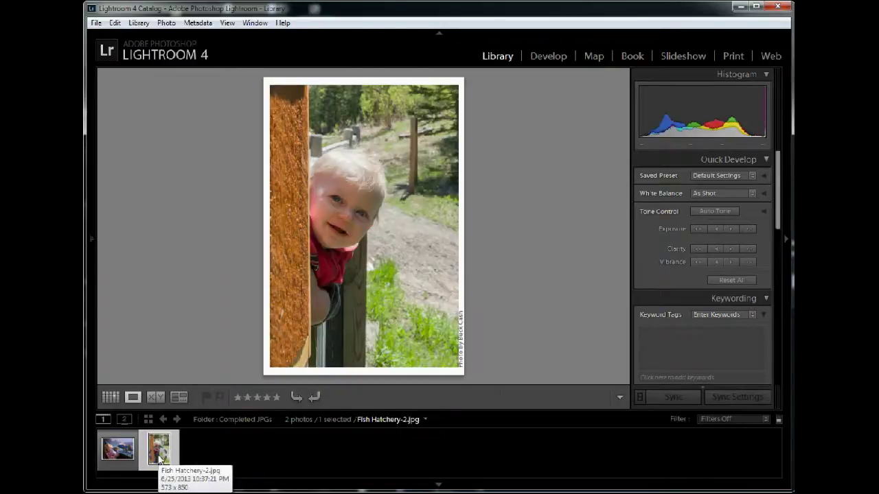
pyautogui.click(463, 340)
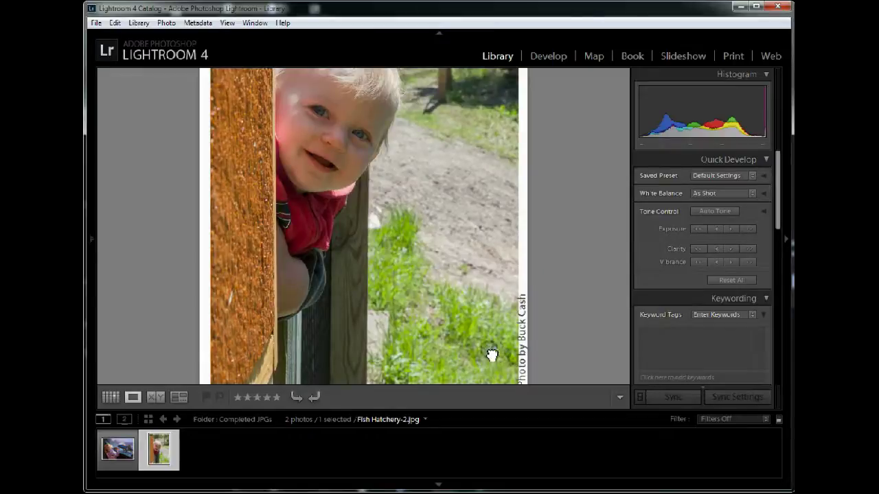
pyautogui.moveTo(492, 355); pyautogui.dragTo(511, 334)
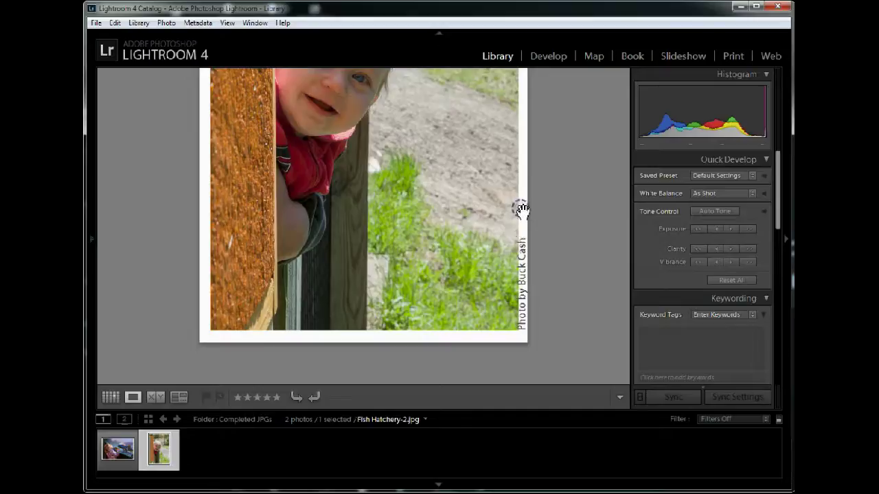
pyautogui.moveTo(504, 204); pyautogui.dragTo(494, 229)
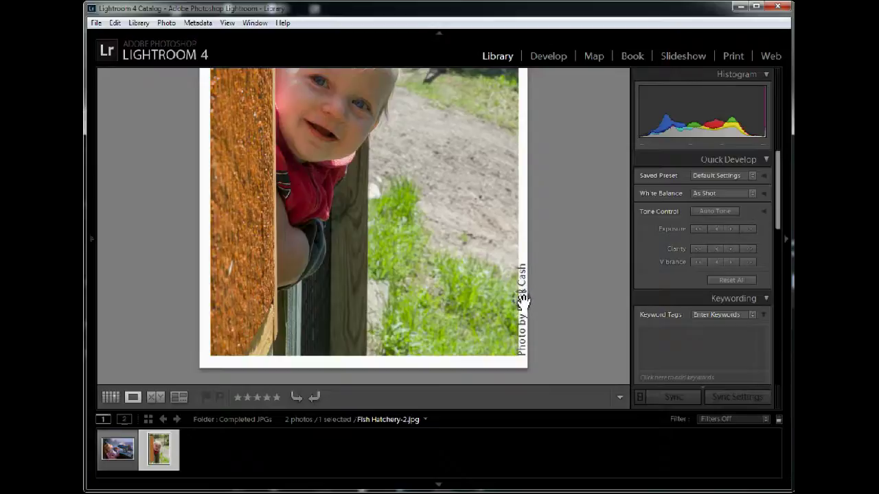
pyautogui.moveTo(504, 201)
pyautogui.mouseDown()
pyautogui.moveTo(501, 226)
pyautogui.moveTo(501, 208)
pyautogui.moveTo(500, 218)
pyautogui.mouseUp()
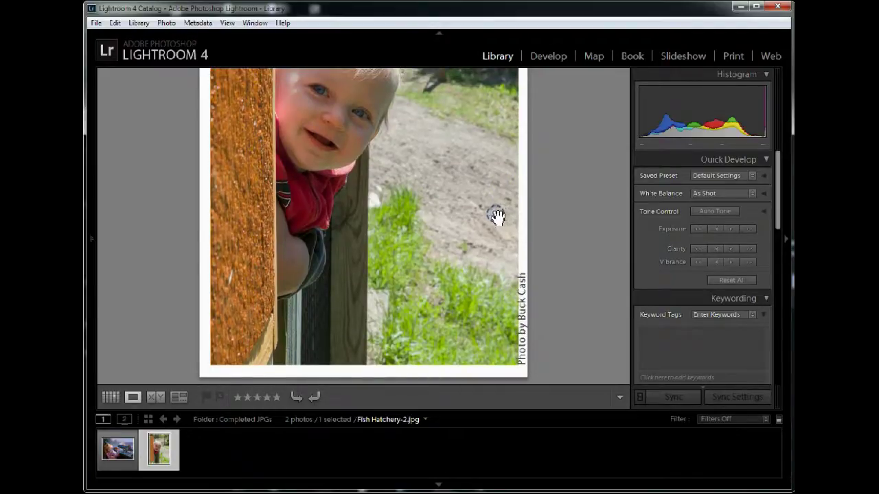
pyautogui.click(118, 449)
pyautogui.click(513, 246)
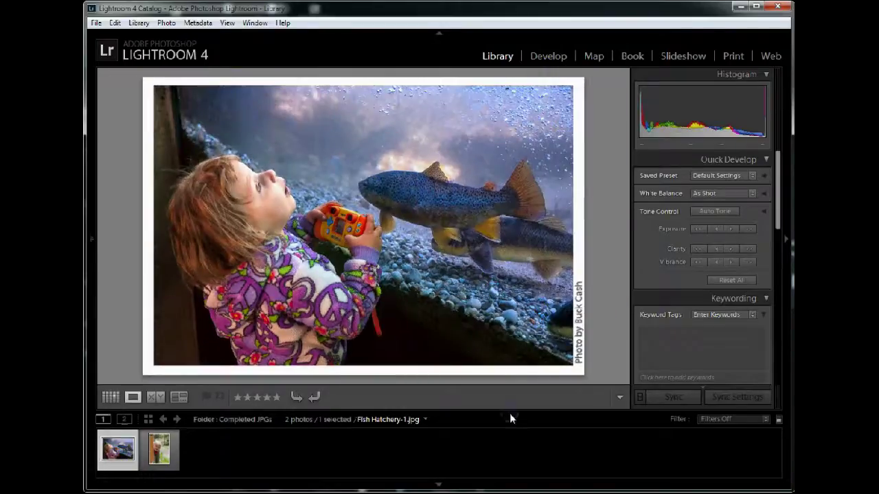